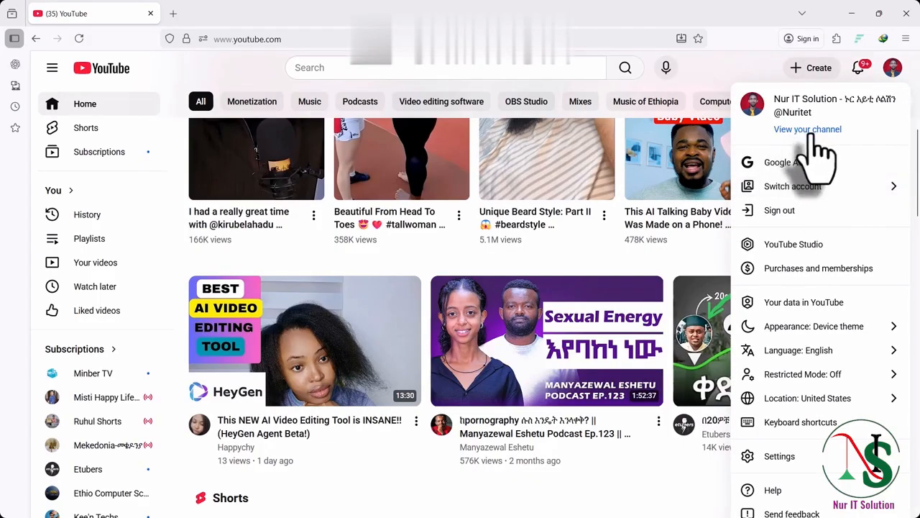
- Open your channel page and start creating a live stream to reach the webcam stream setup
click(811, 130)
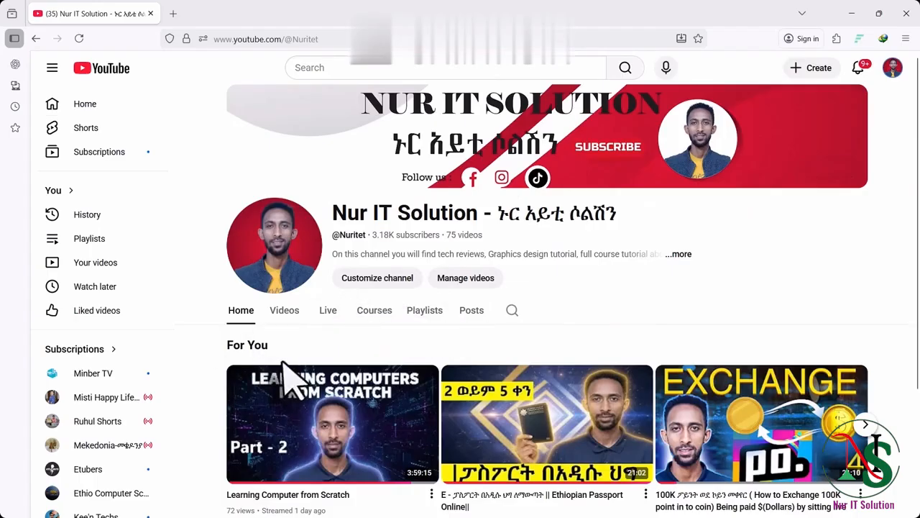
click(817, 69)
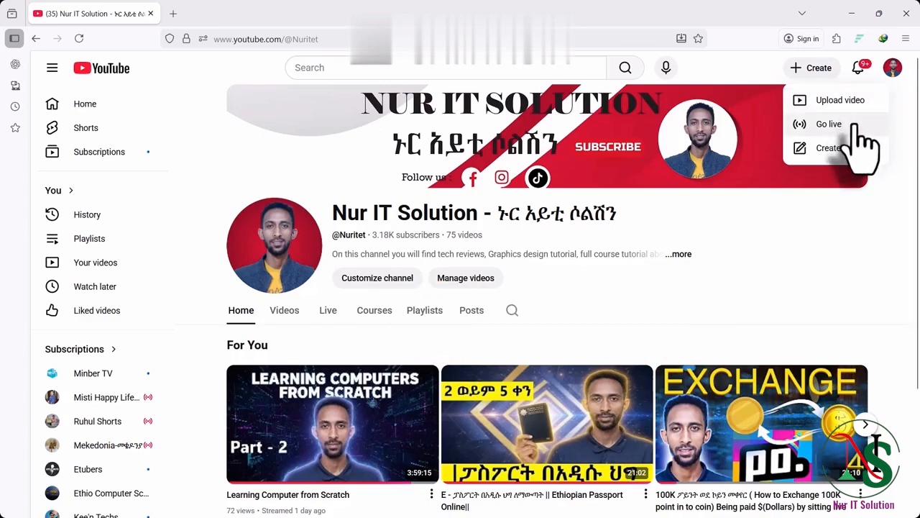
click(831, 124)
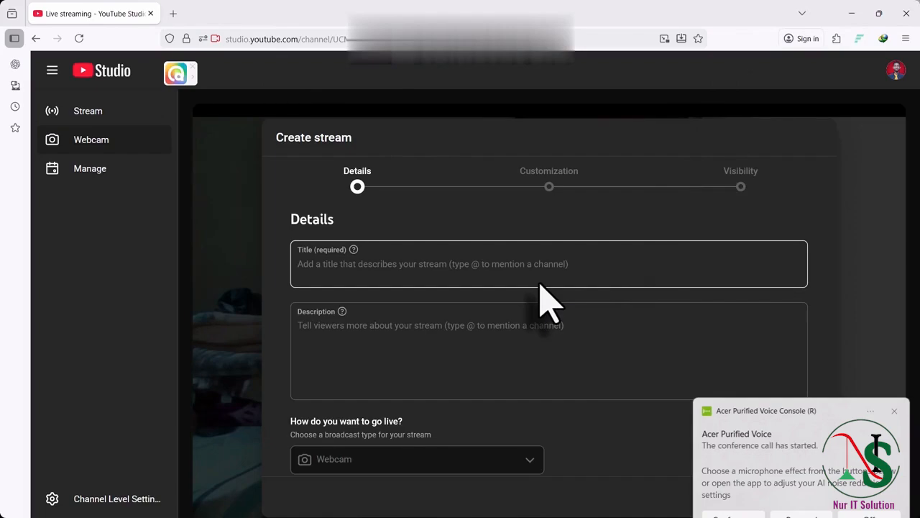
- Open the YouTube Studio channel dashboard in a new browser tab
click(173, 13)
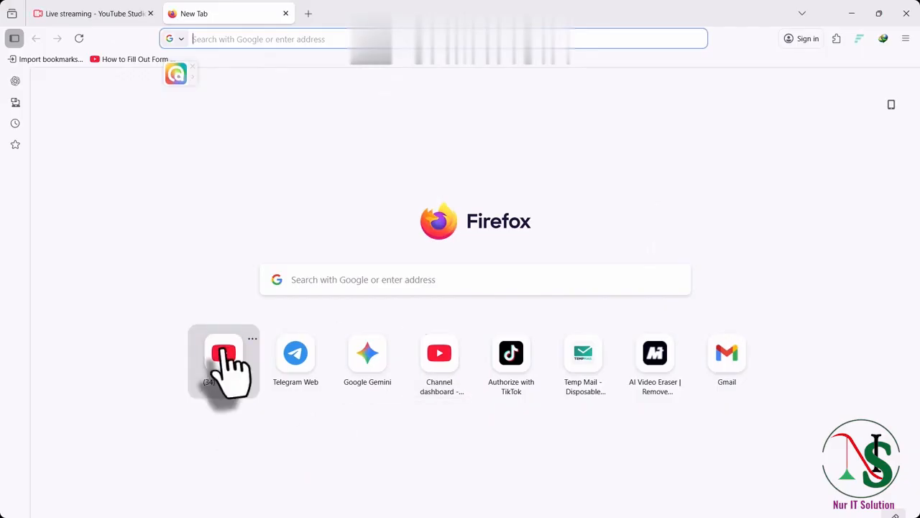
click(227, 360)
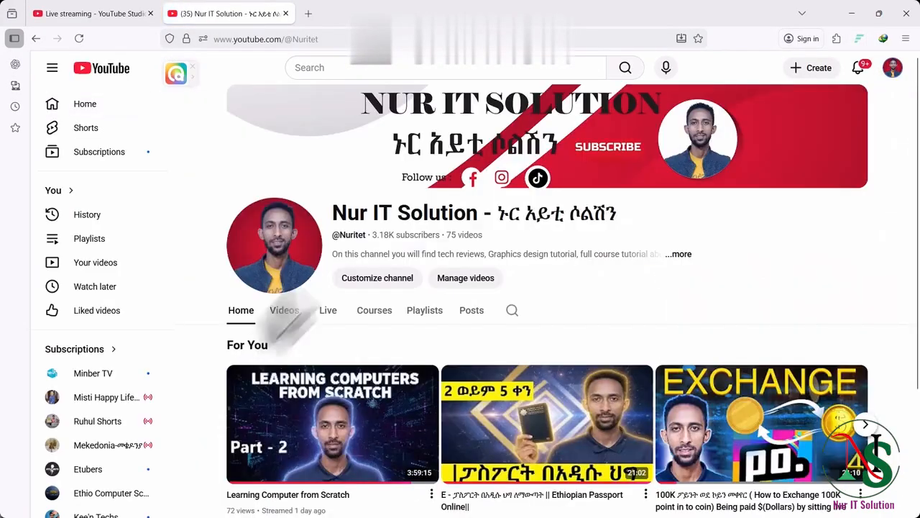
click(892, 70)
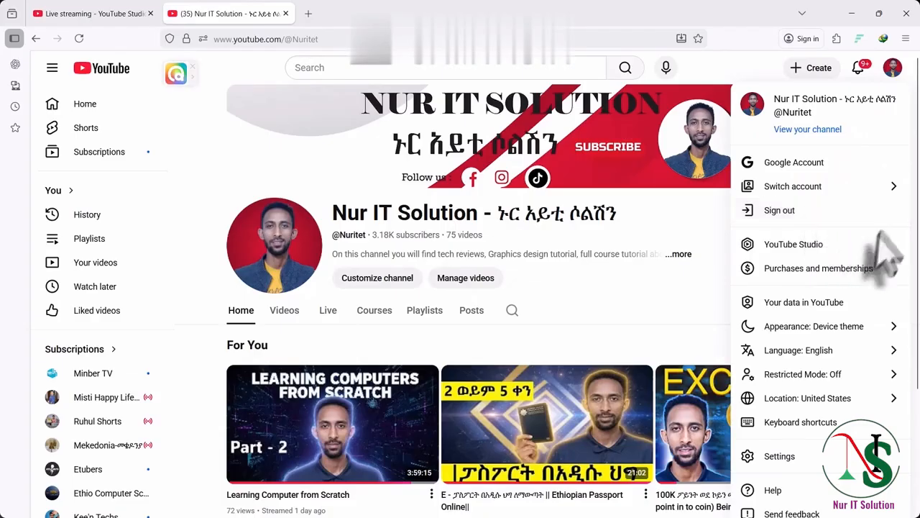
click(834, 243)
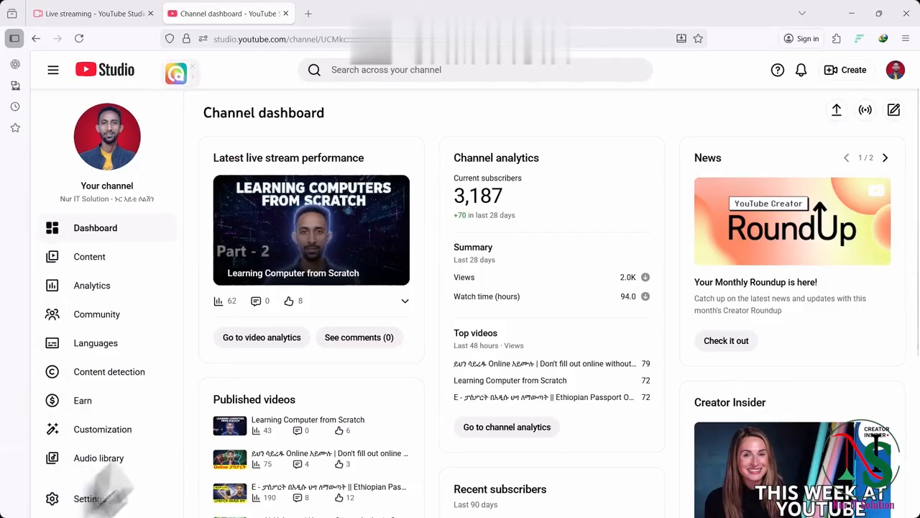
- Review the Intermediate features requirements under the channel's feature eligibility settings
click(92, 503)
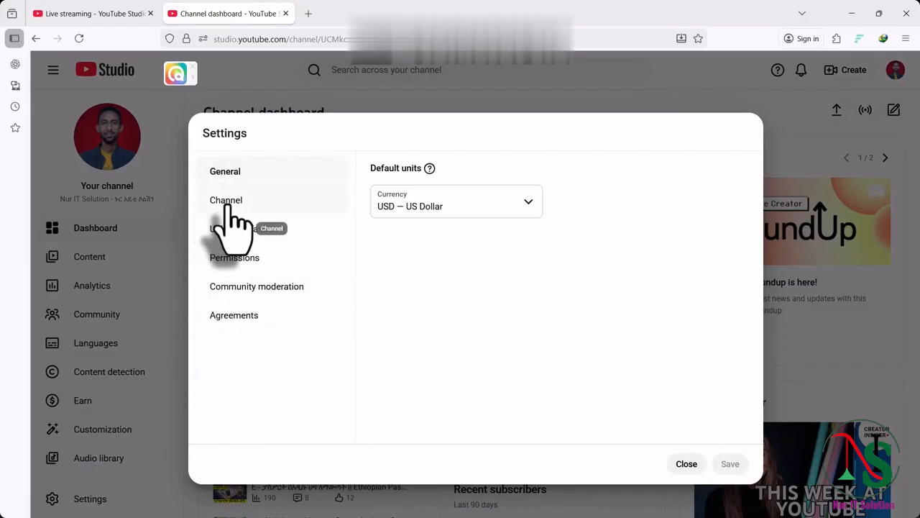
click(228, 208)
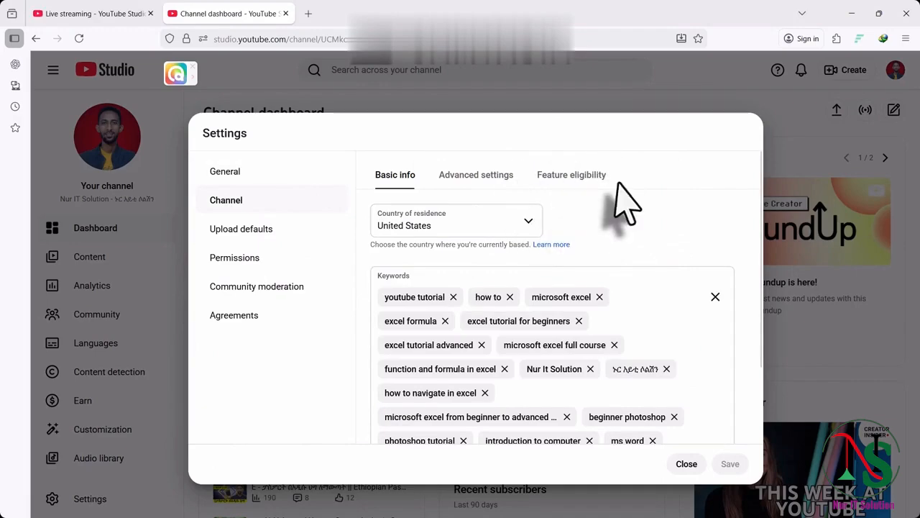
click(581, 180)
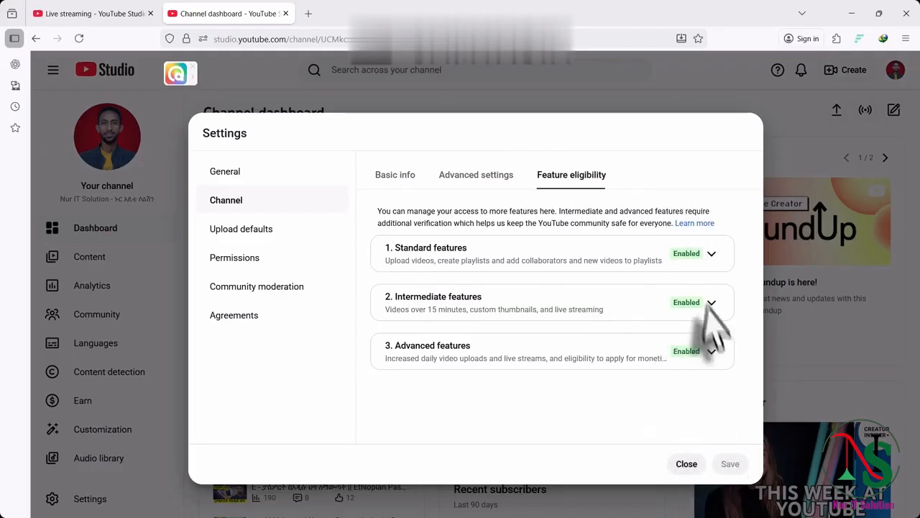
click(710, 305)
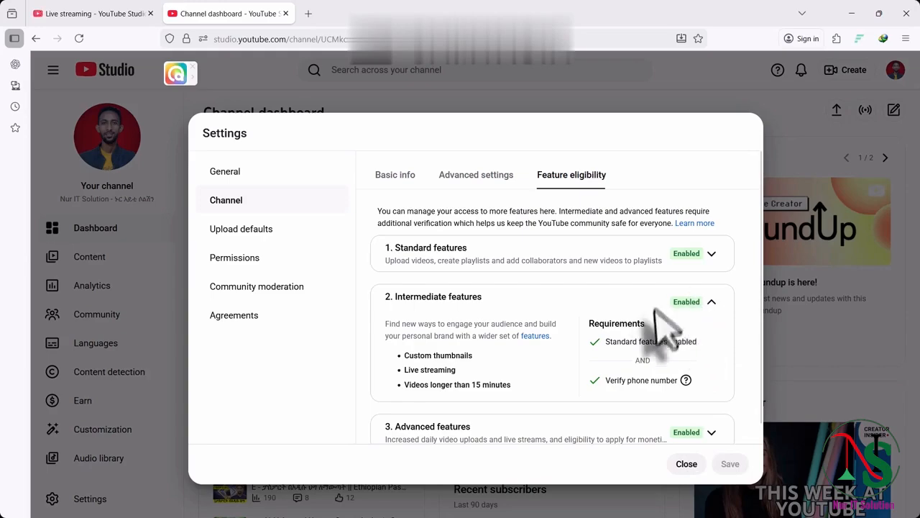
click(714, 302)
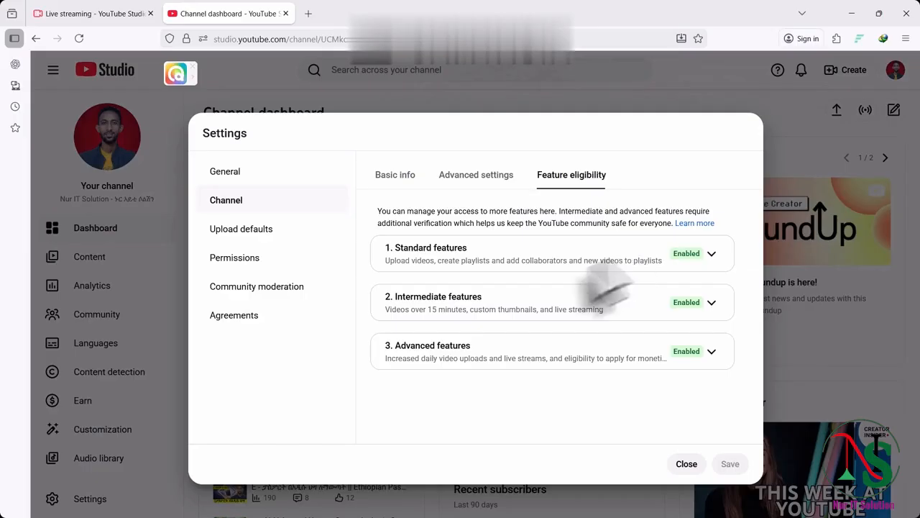
- Return to the live streaming page, view the Stream setup for streaming software, and go back to the Webcam stream setup
click(94, 14)
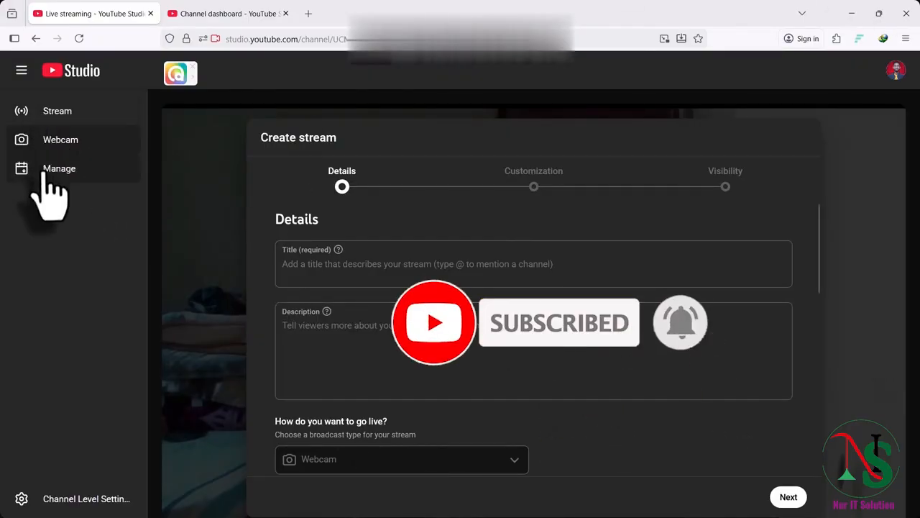
click(52, 121)
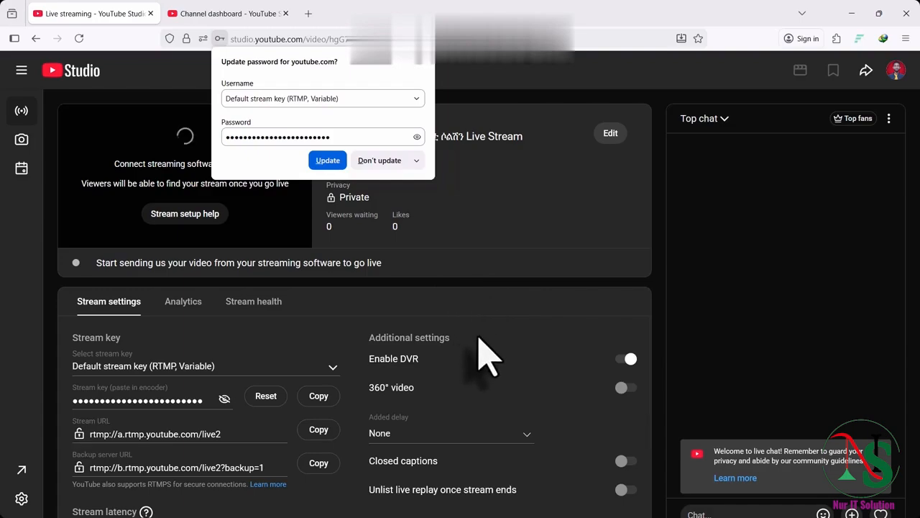
click(21, 139)
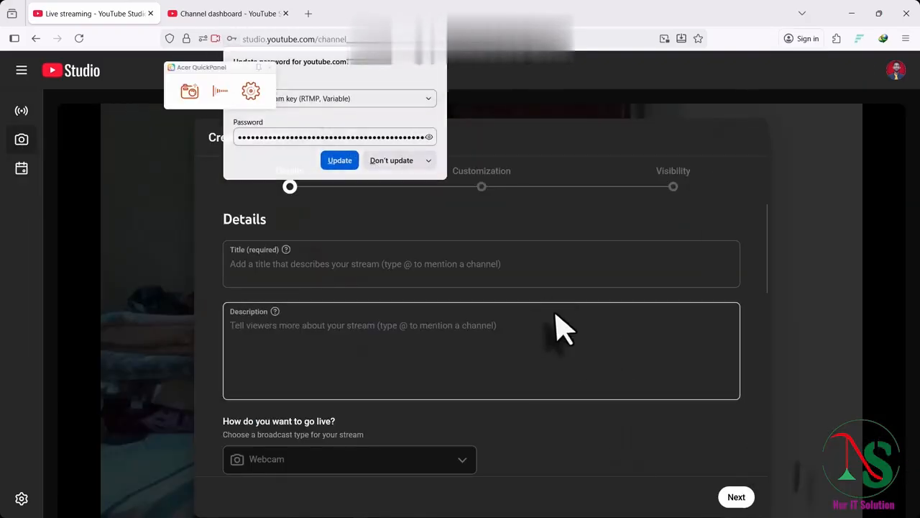
click(561, 327)
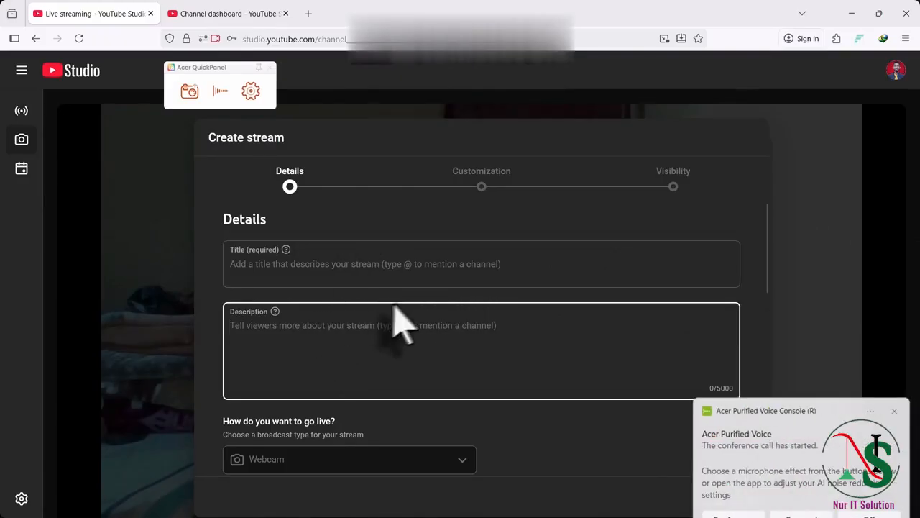
- Title the webcam stream "Learning computer from scratch", correcting the misspelled first word
click(395, 275)
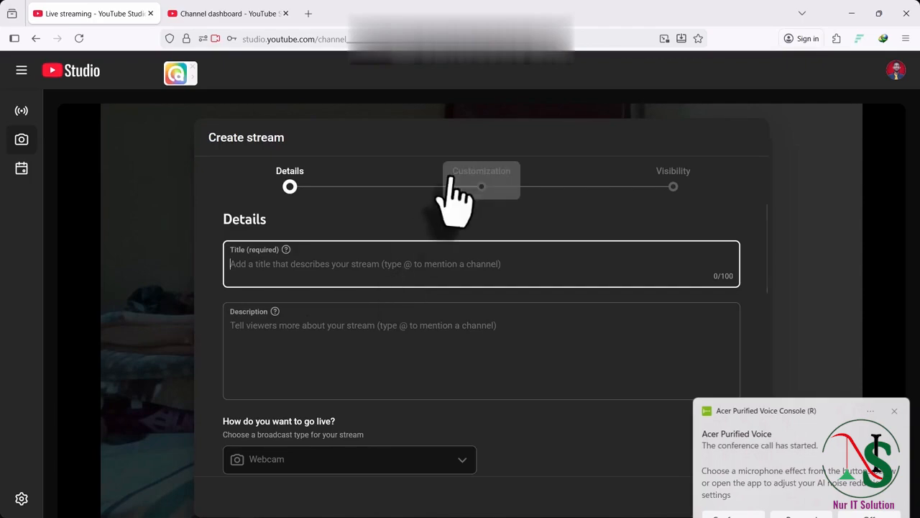
text(Lea)
text(ring computer from scratch)
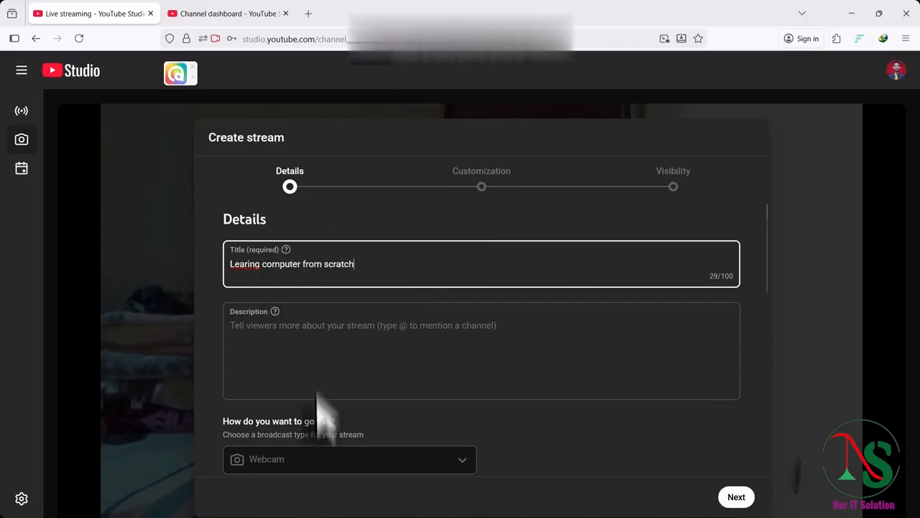
click(319, 324)
right_click(245, 264)
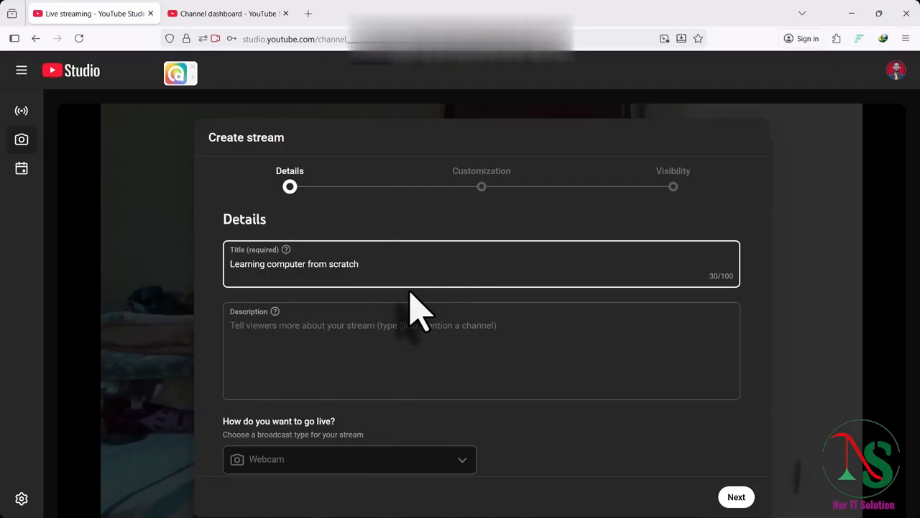
key(ctrl+a)
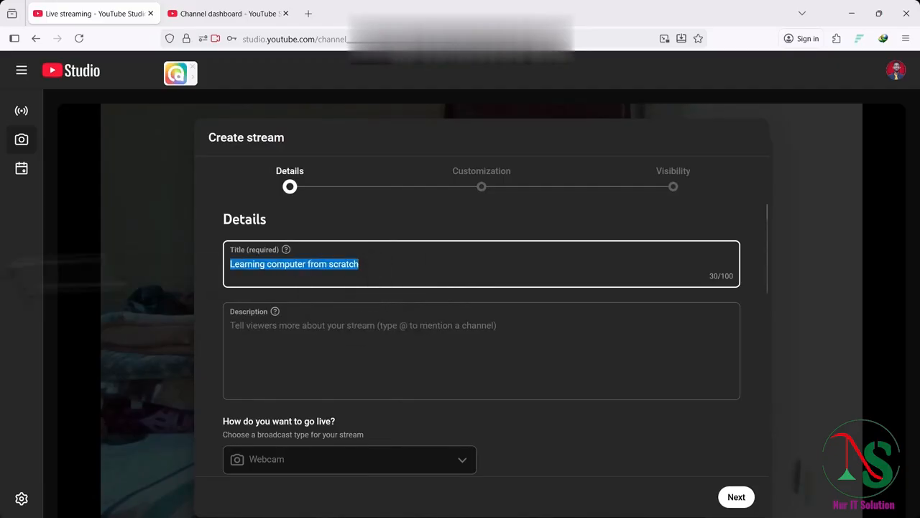
- Paste the prepared description with the subscribe request and the TikTok, Instagram and Telegram contacts into the stream's description
click(496, 298)
click(496, 305)
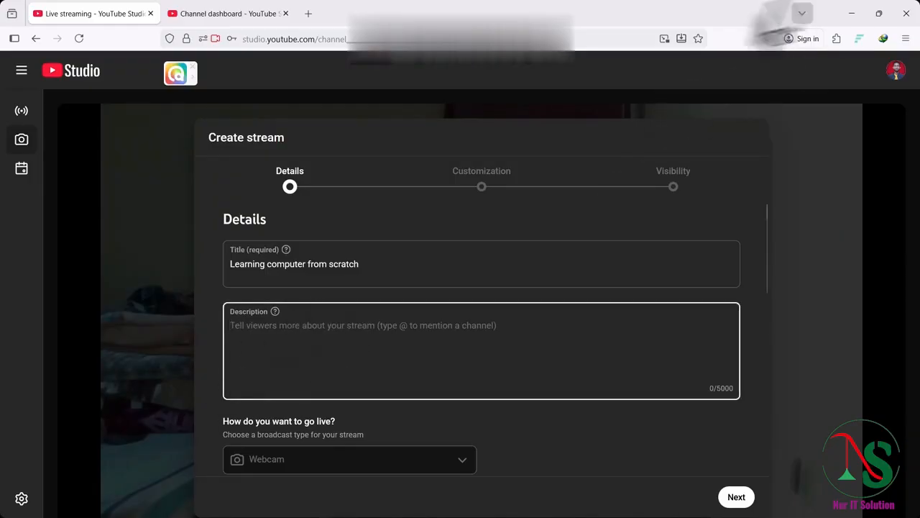
click(283, 325)
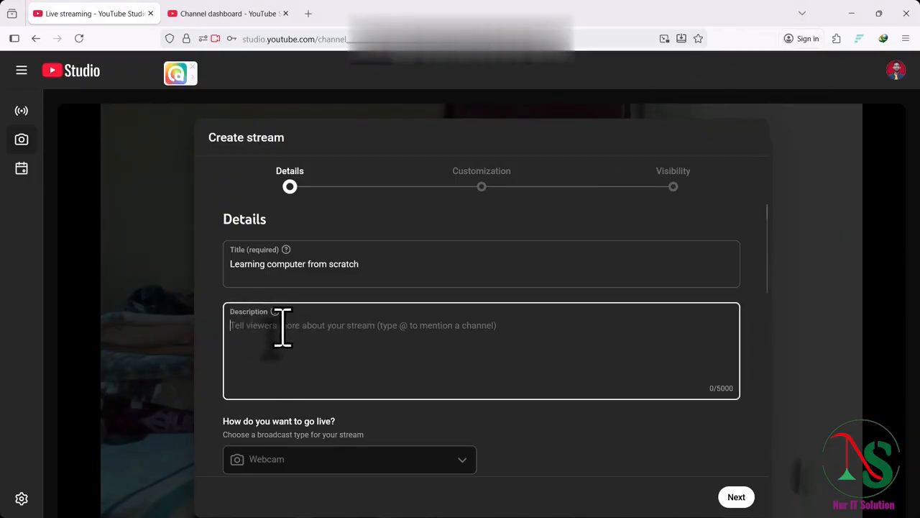
right_click(284, 325)
click(319, 125)
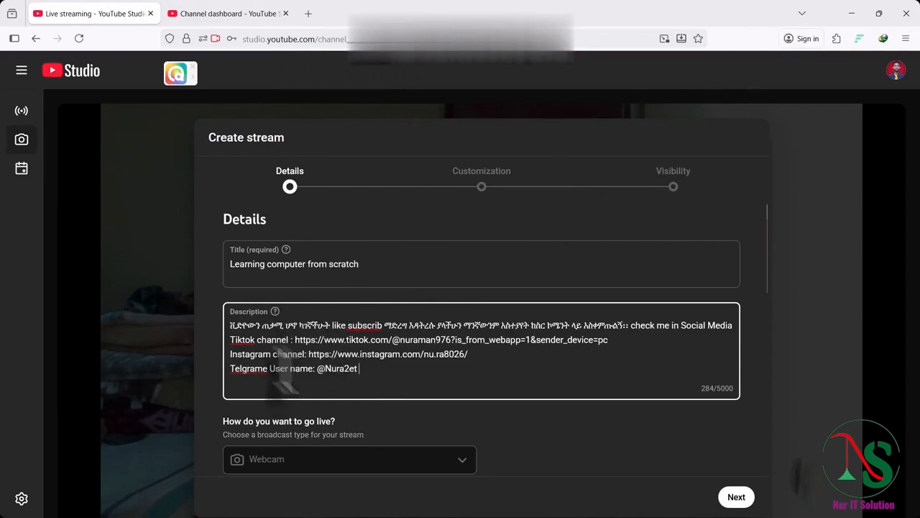
- Set the stream's category to Education
scroll(414, 380, down, 2)
scroll(414, 380, up, 2)
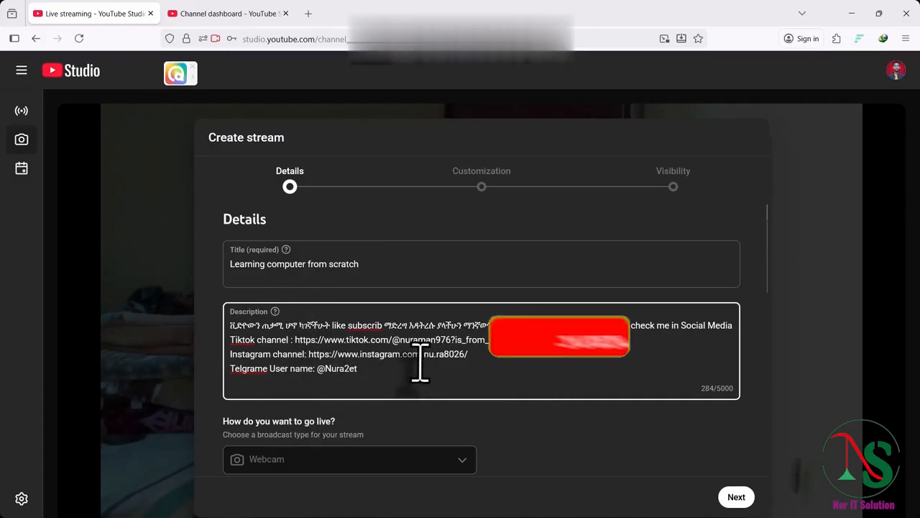
scroll(391, 422, down, 2)
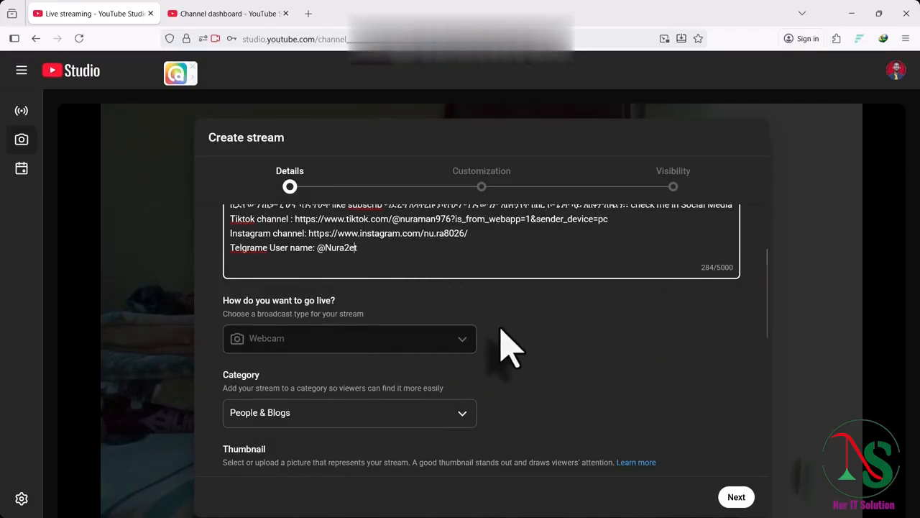
scroll(433, 352, down, 1)
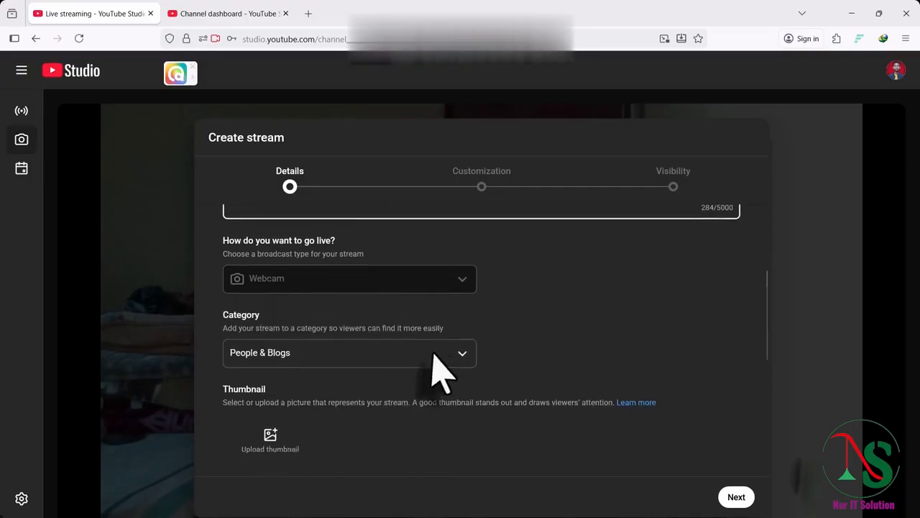
click(350, 359)
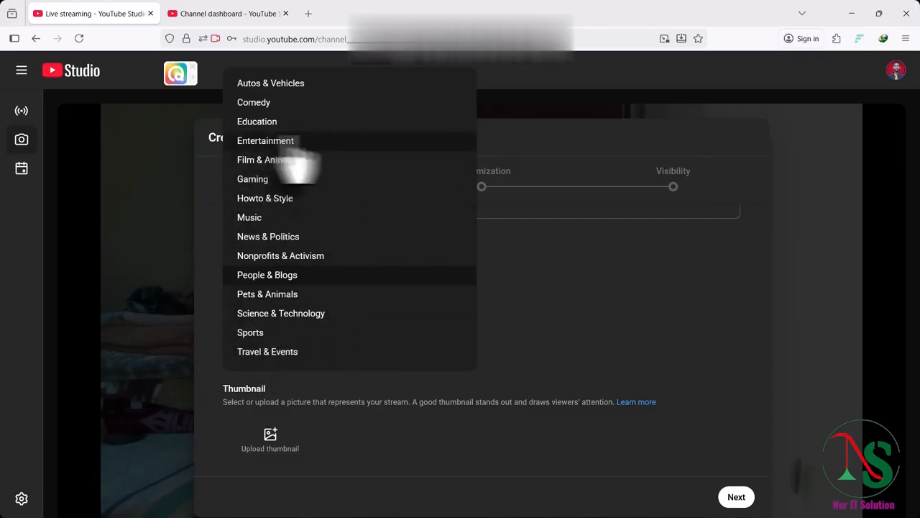
click(259, 121)
- Upload the JPG file "uuuuuuuuu" from the Desktop as the stream's thumbnail
scroll(269, 366, up, 1)
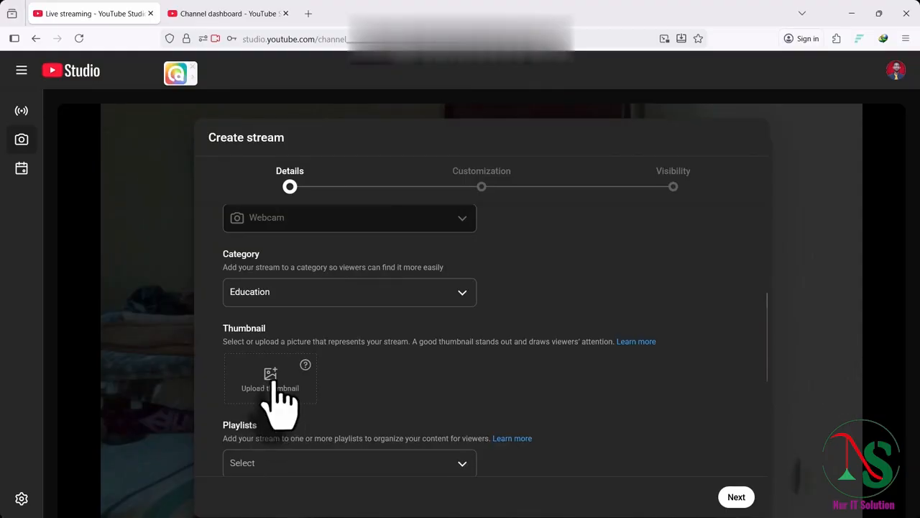
click(280, 392)
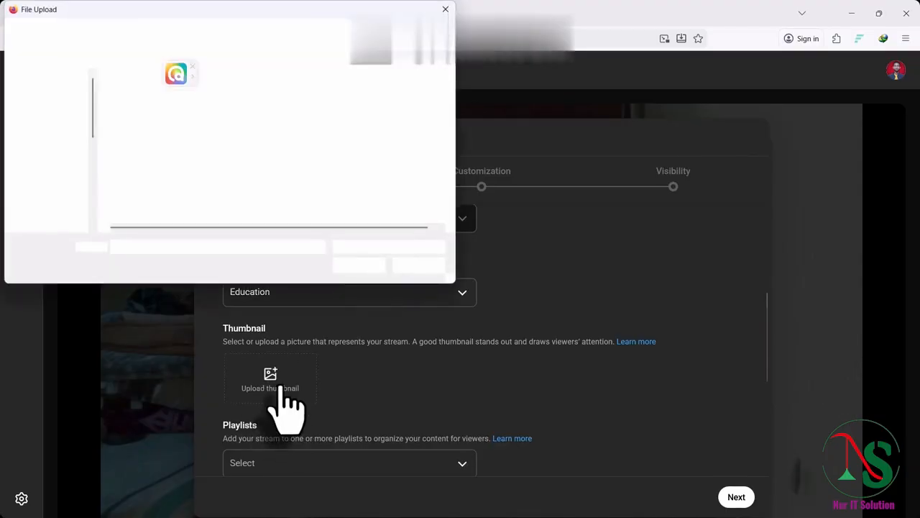
click(58, 159)
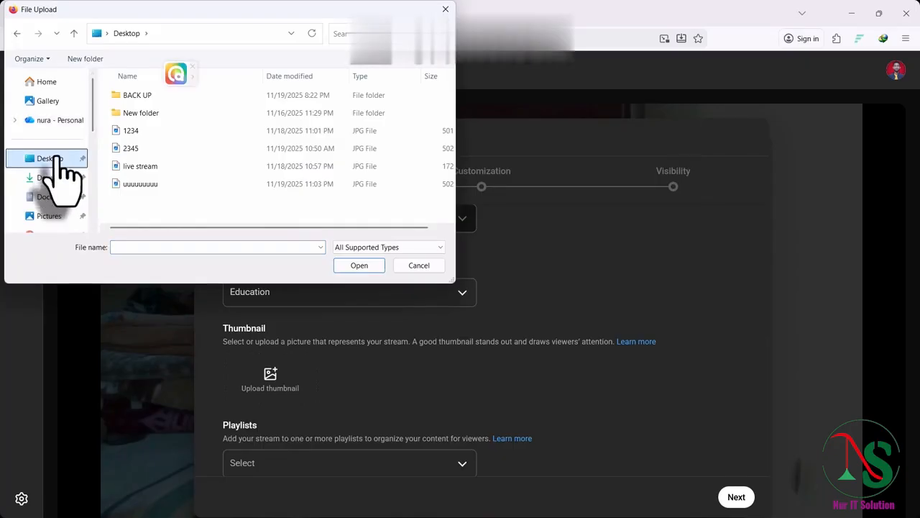
double_click(152, 183)
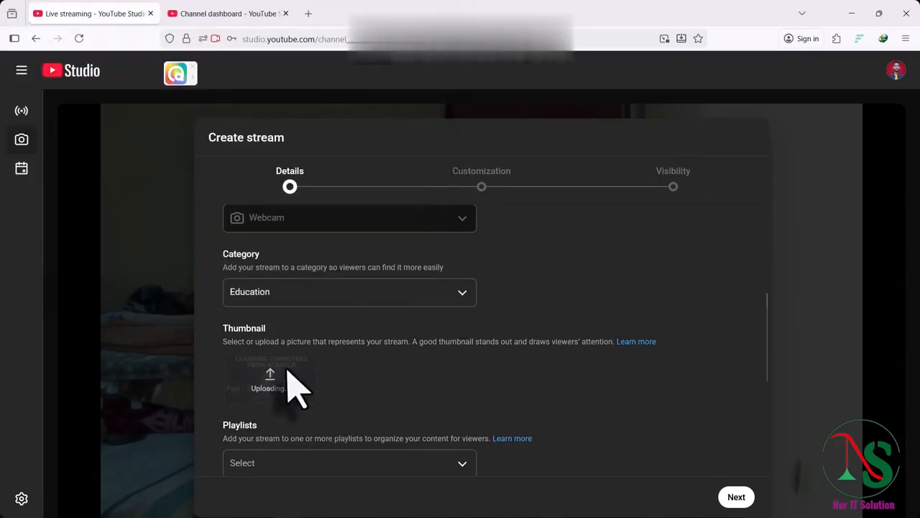
- Look through the playlists available for the stream and close the list without choosing one
scroll(324, 385, down, 2)
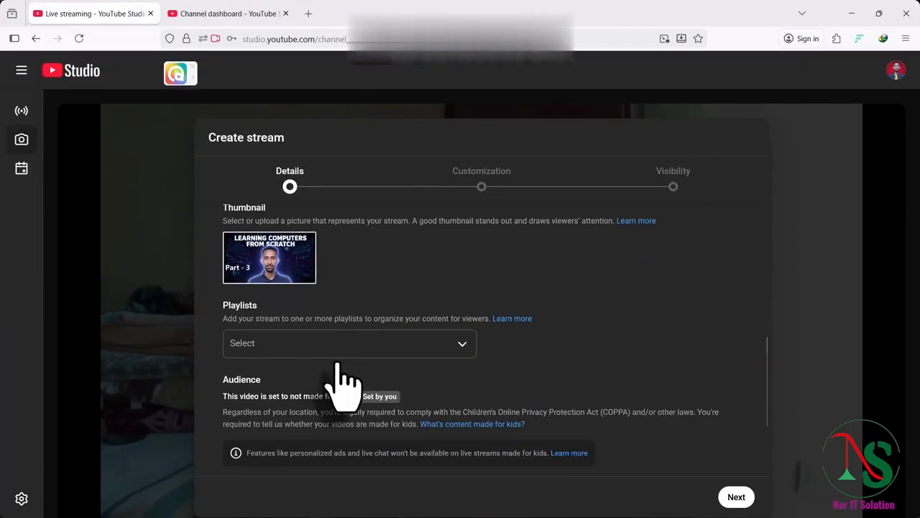
click(315, 346)
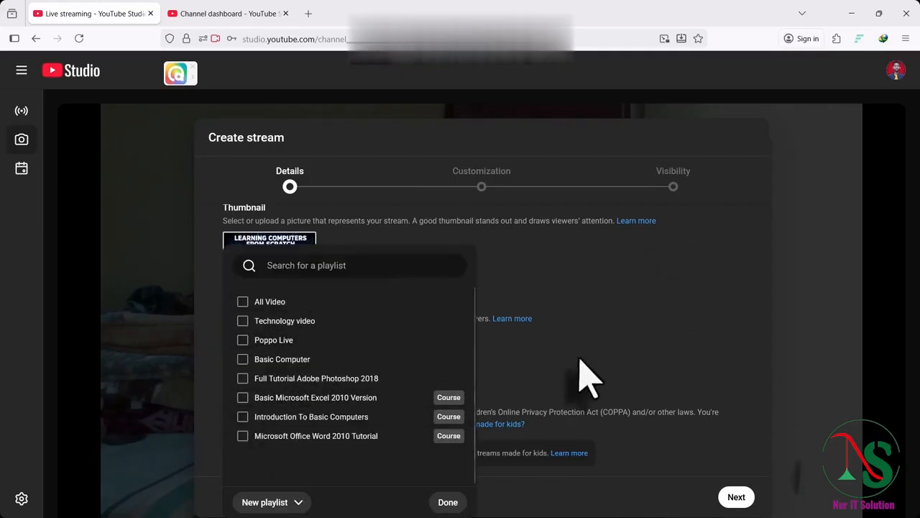
click(632, 339)
click(276, 350)
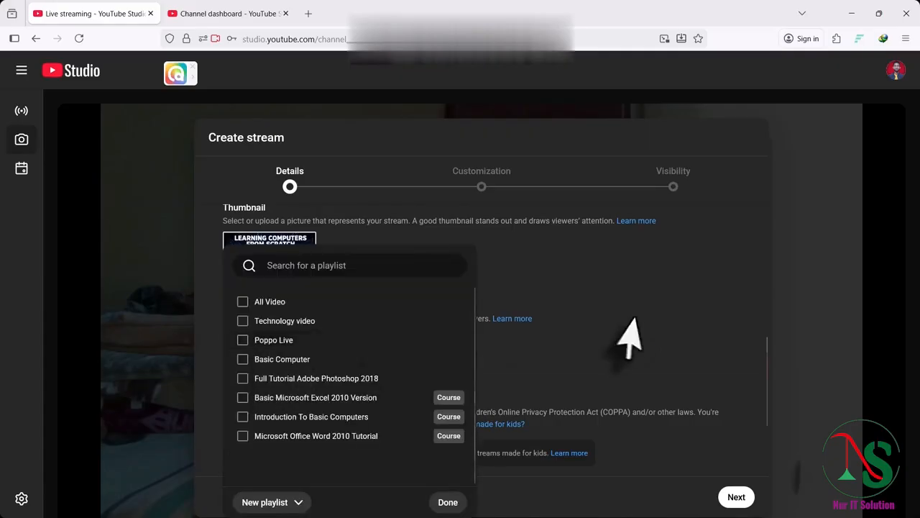
click(657, 314)
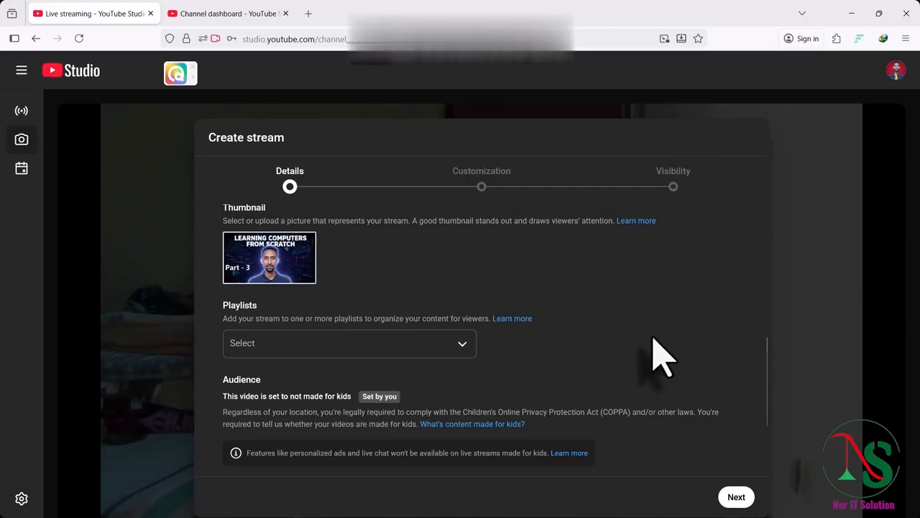
- Recheck the playlist choices without picking one and review the stream's audience setting
click(463, 346)
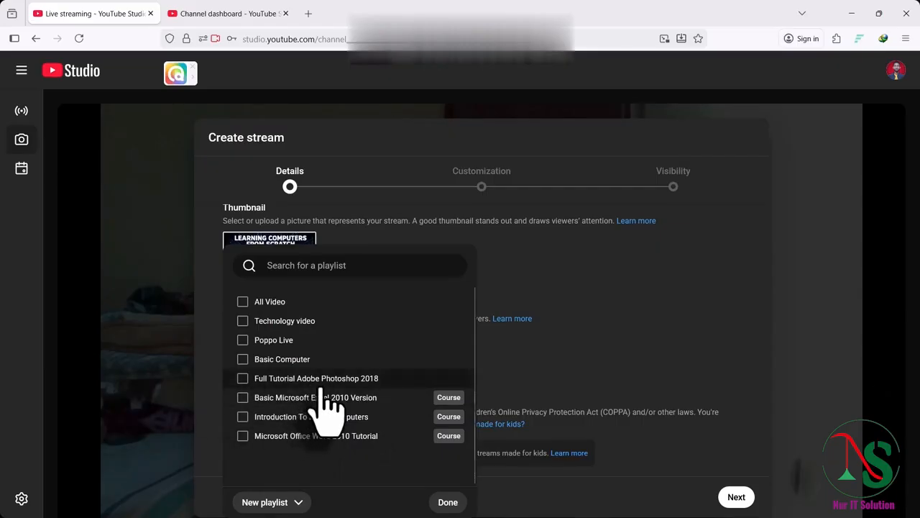
click(536, 347)
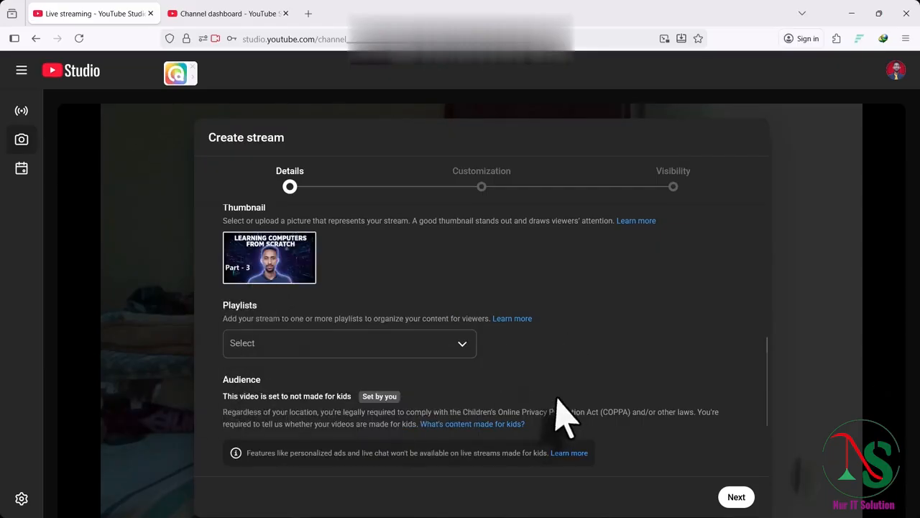
scroll(442, 369, down, 2)
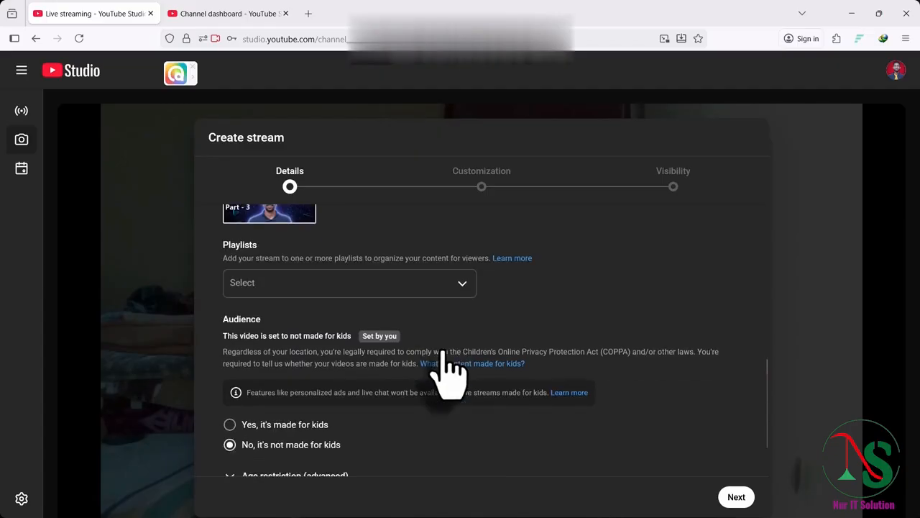
scroll(435, 358, down, 2)
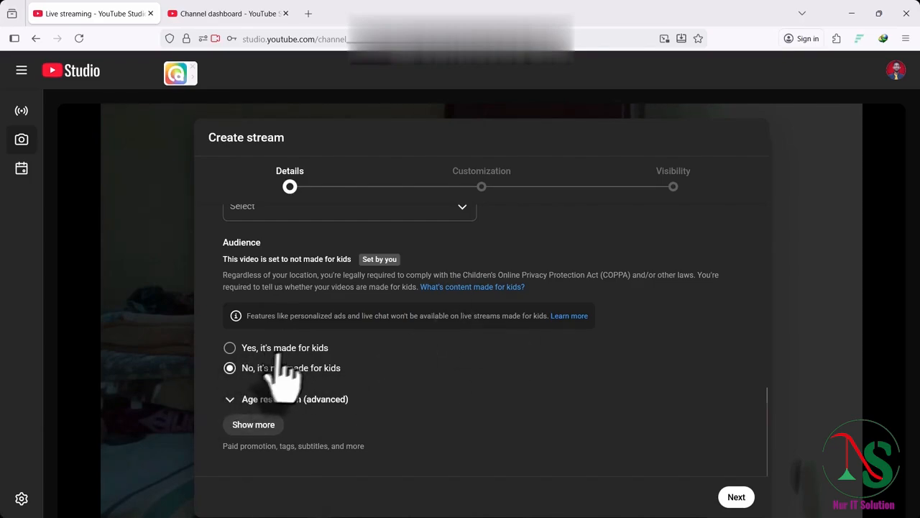
- Expand the additional stream details and review the paid promotion, altered content and tags sections
click(254, 424)
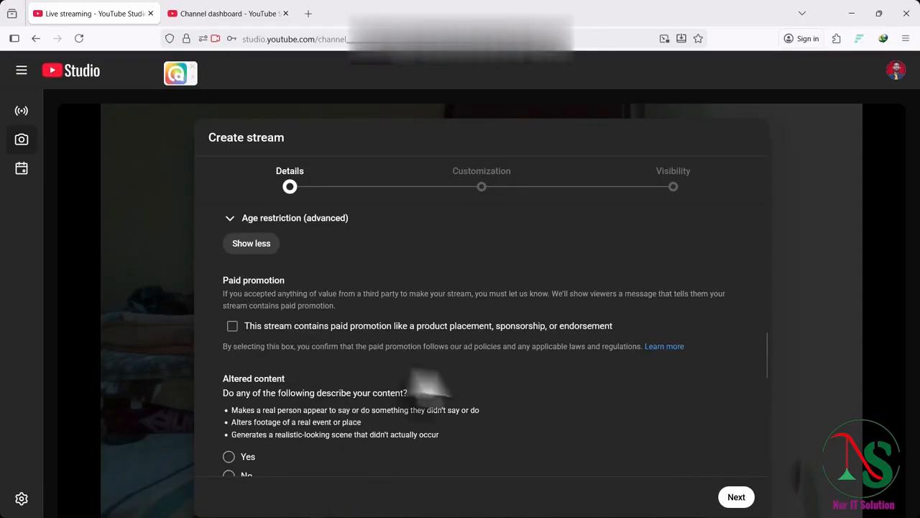
scroll(510, 384, down, 2)
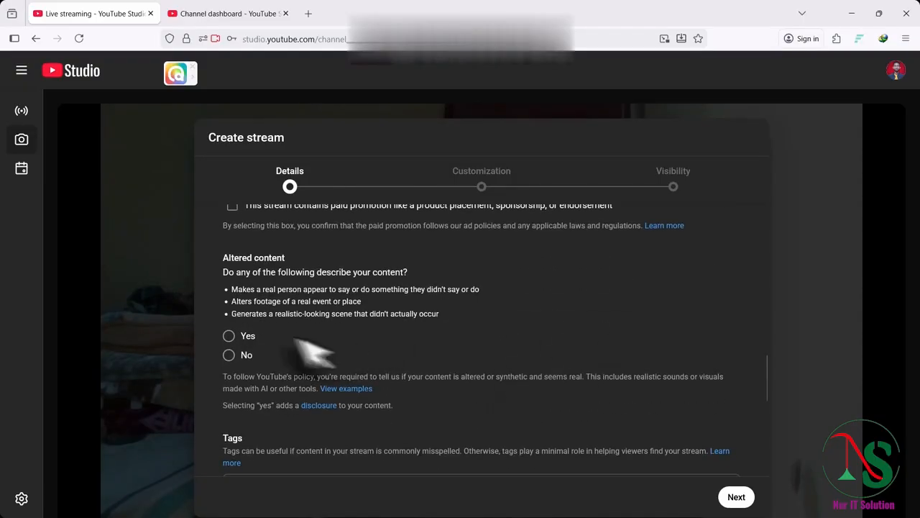
scroll(287, 392, down, 2)
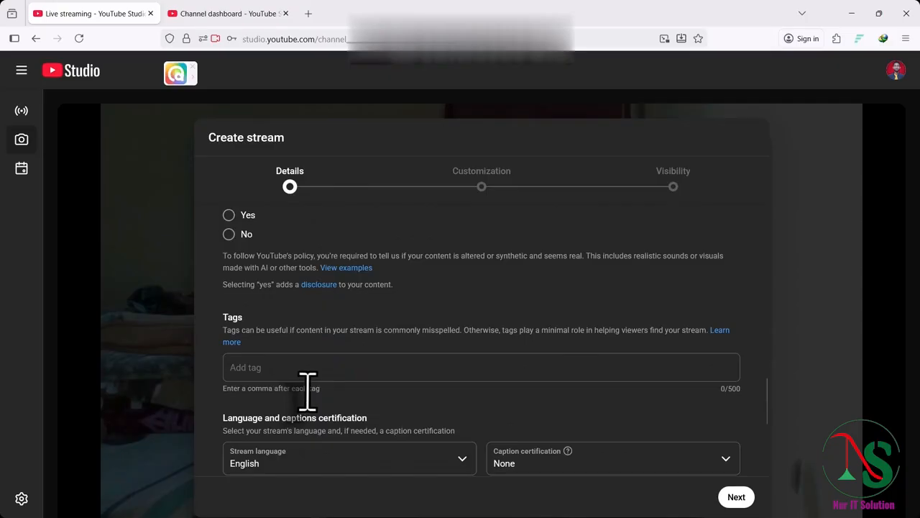
click(296, 367)
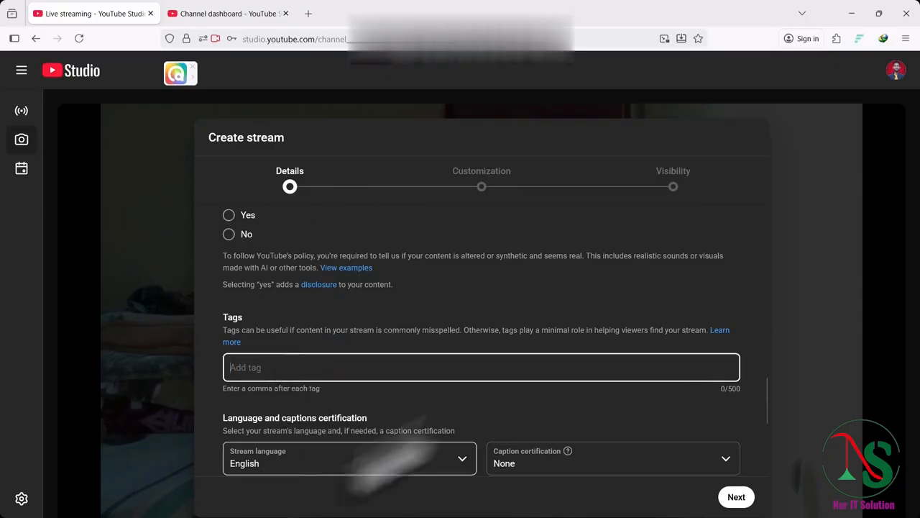
scroll(354, 366, down, 1)
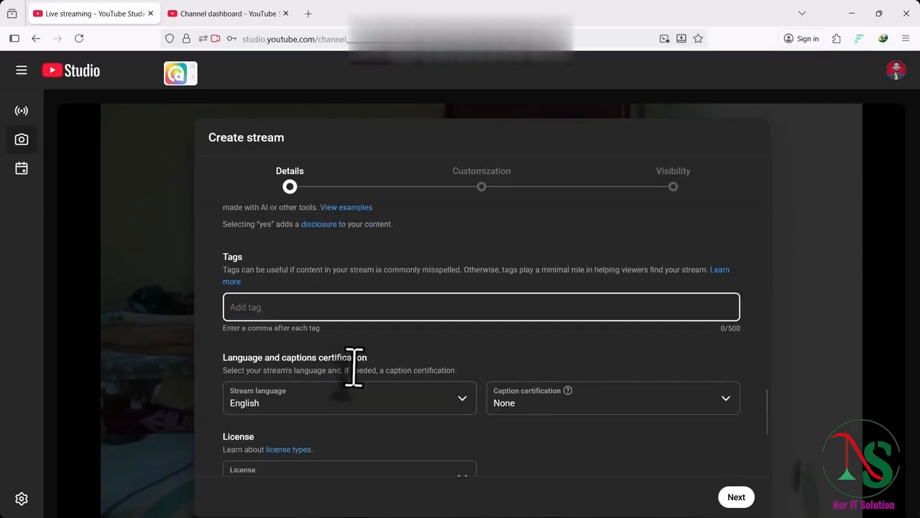
scroll(309, 310, down, 2)
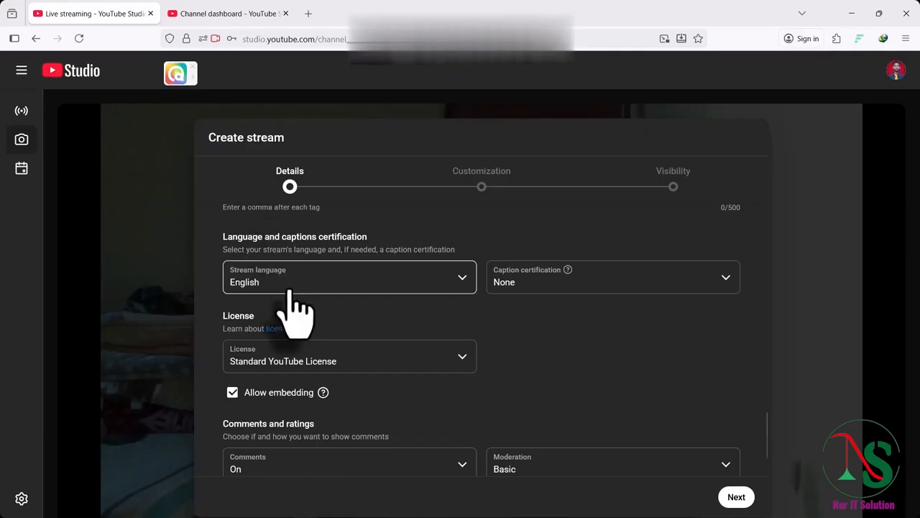
- Set the stream language to English (Australia)
scroll(289, 291, down, 1)
scroll(290, 290, up, 1)
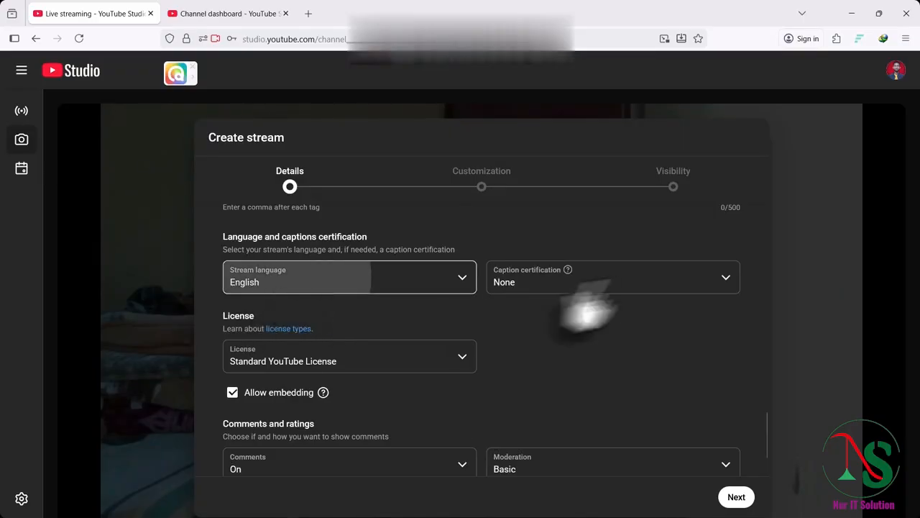
click(462, 284)
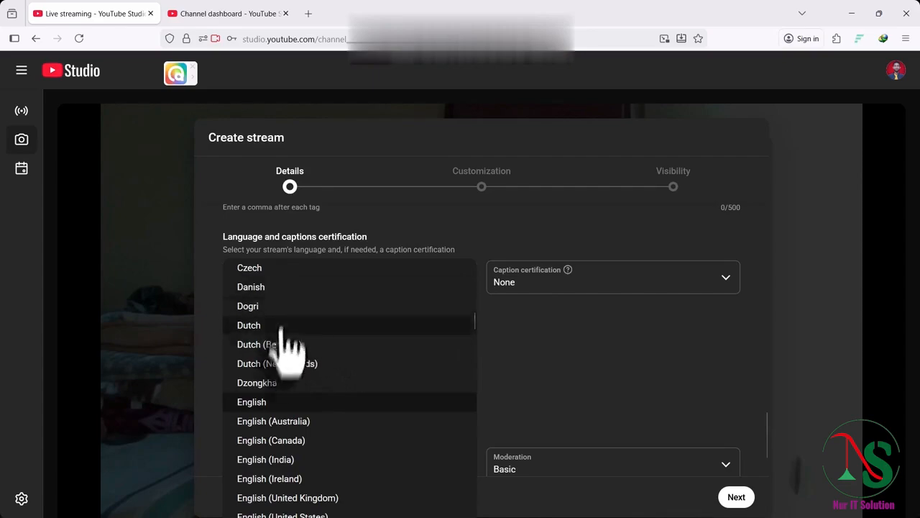
scroll(288, 381, down, 15)
scroll(257, 438, up, 20)
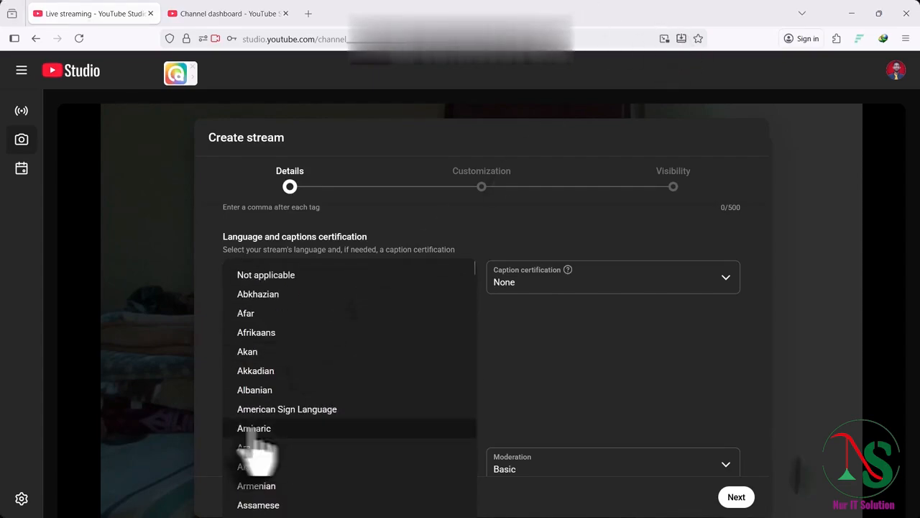
scroll(262, 433, down, 10)
click(267, 409)
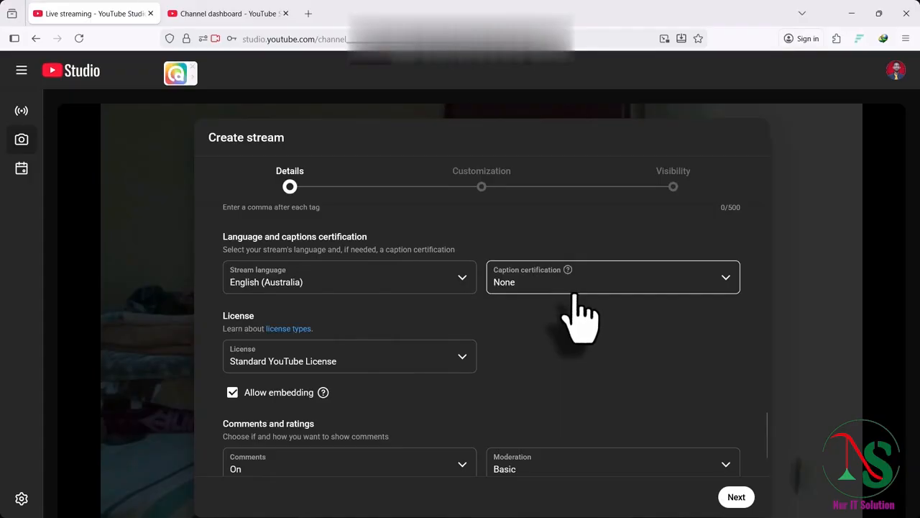
- Try the Creative Commons - Attribution license for the stream and switch back to Standard YouTube License
click(265, 365)
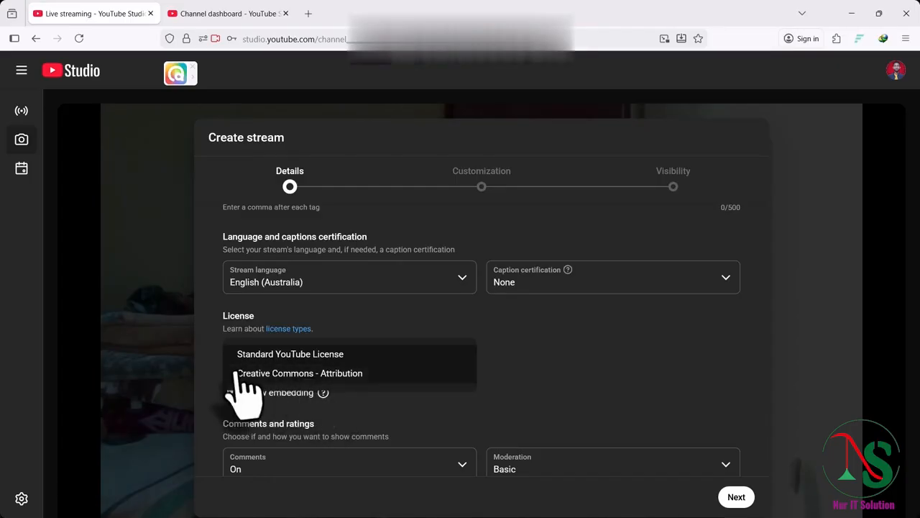
click(330, 356)
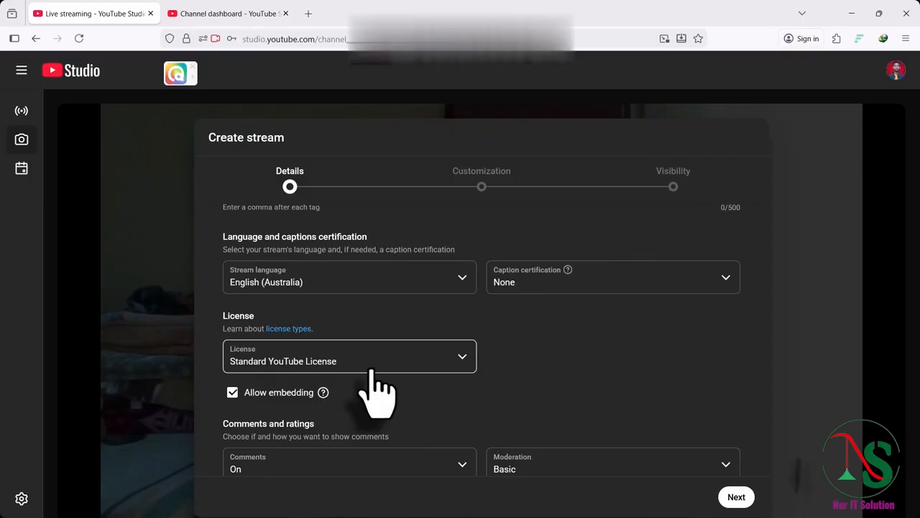
click(410, 376)
click(304, 394)
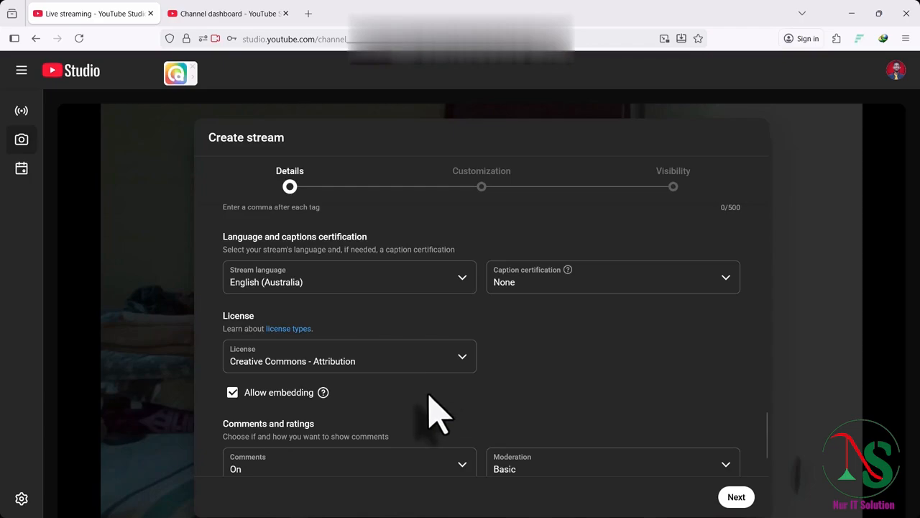
click(375, 363)
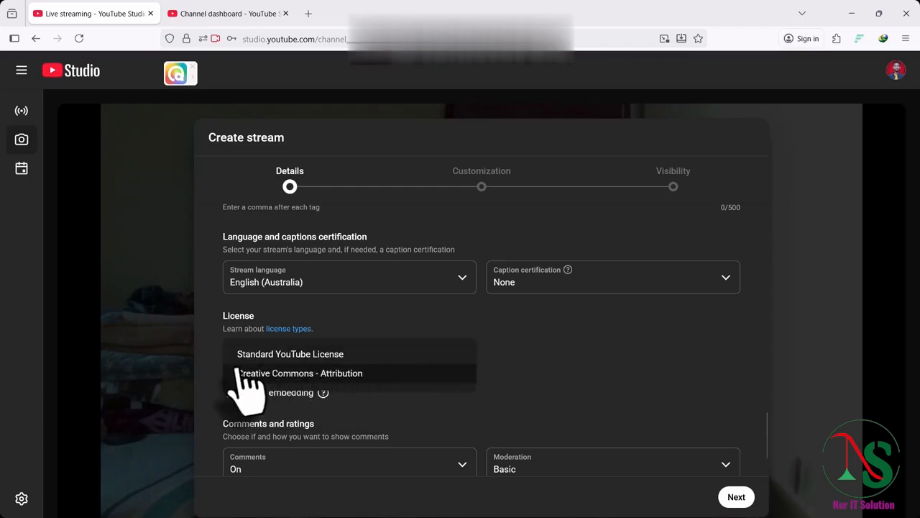
click(296, 353)
- Review the comments and ratings settings and the other stream details, and continue to the Customization stage
scroll(406, 417, down, 2)
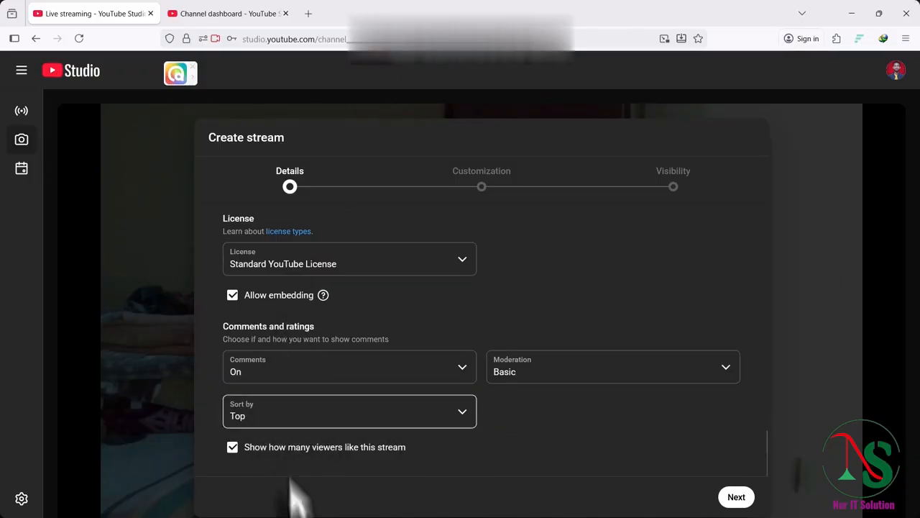
scroll(347, 359, up, 10)
scroll(348, 348, down, 10)
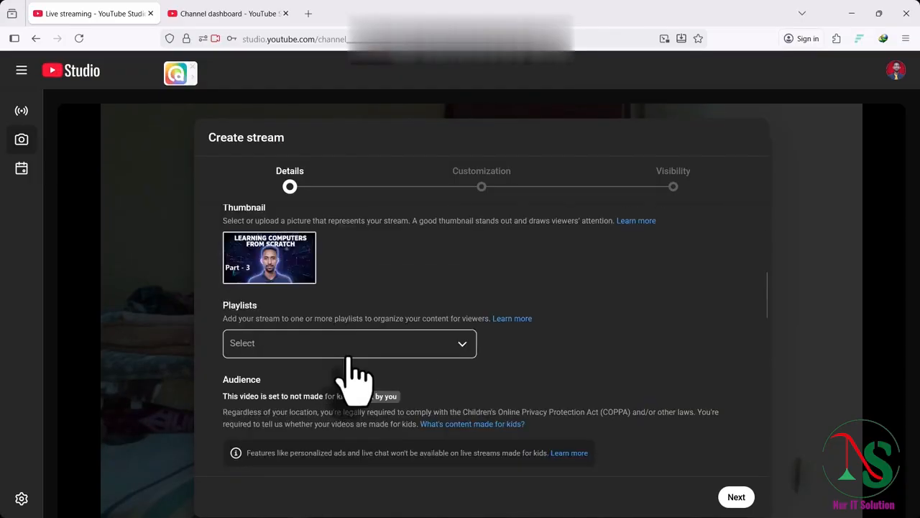
click(737, 497)
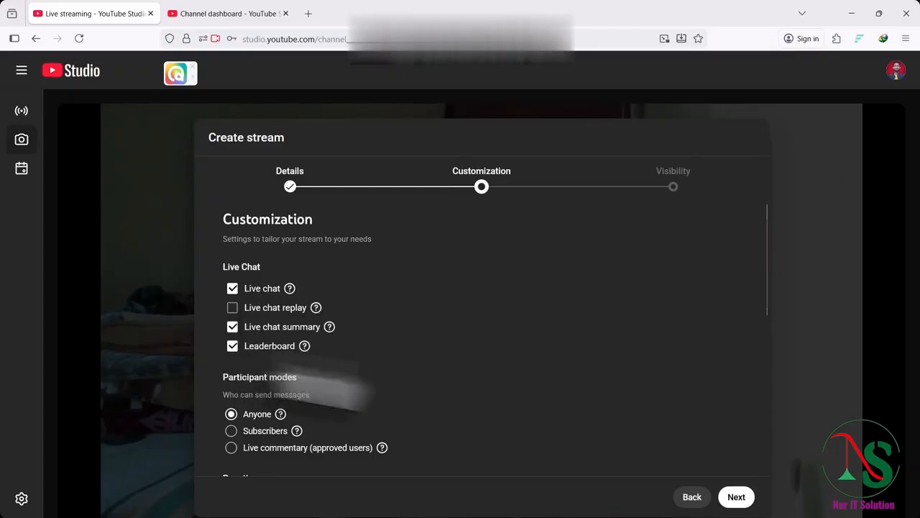
- Try limiting who can send chat messages to Subscribers and switch the participant mode back to Anyone
scroll(396, 344, down, 1)
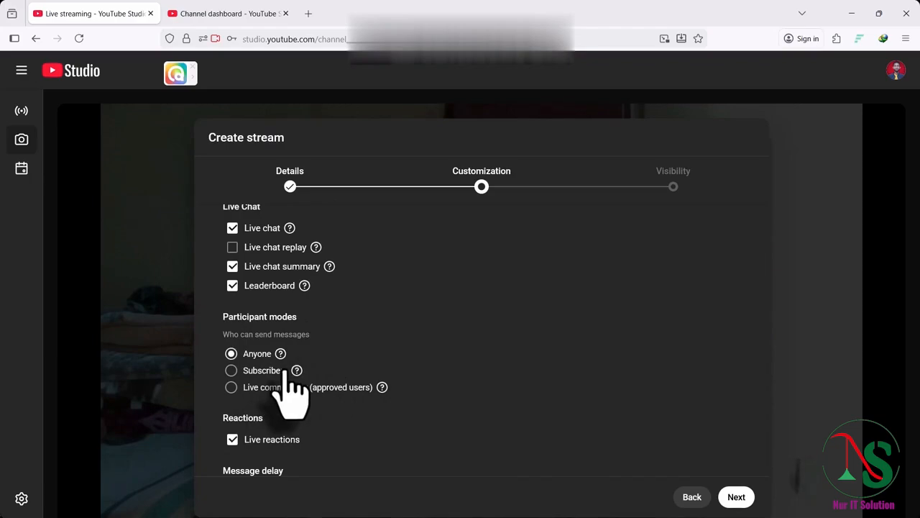
click(241, 374)
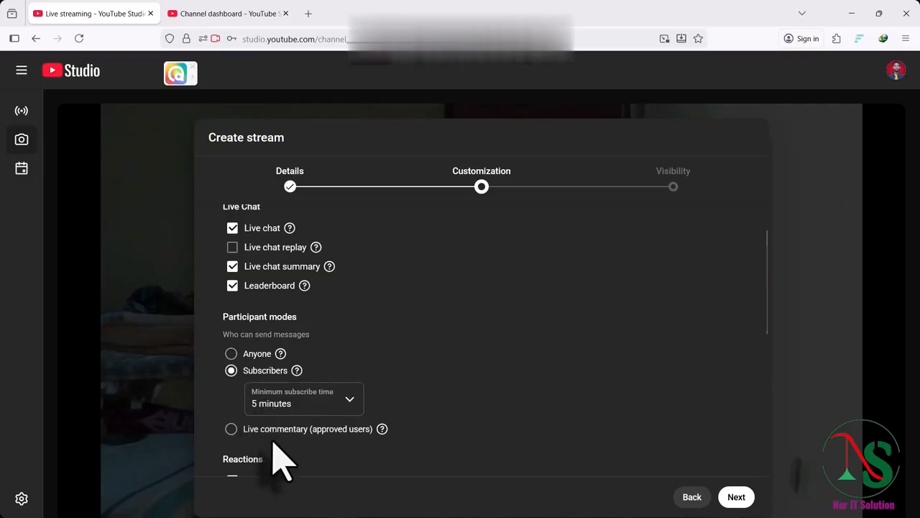
scroll(275, 446, down, 2)
scroll(282, 403, up, 3)
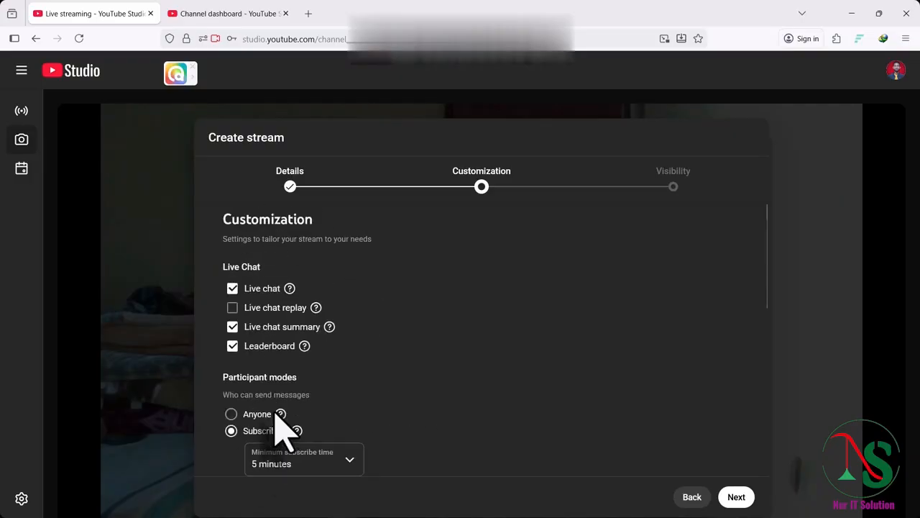
click(231, 415)
scroll(312, 379, down, 2)
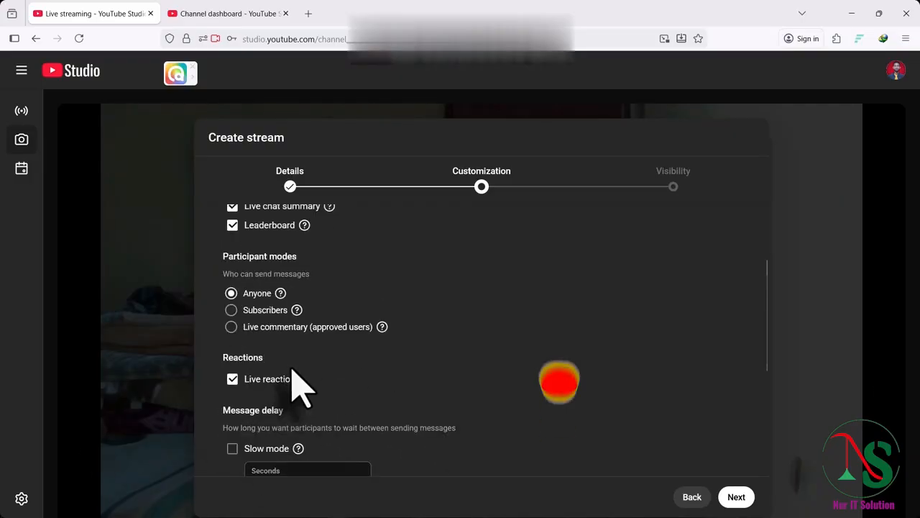
- Try turning on slow mode for the live chat's message delay and turn it off again
scroll(362, 367, down, 2)
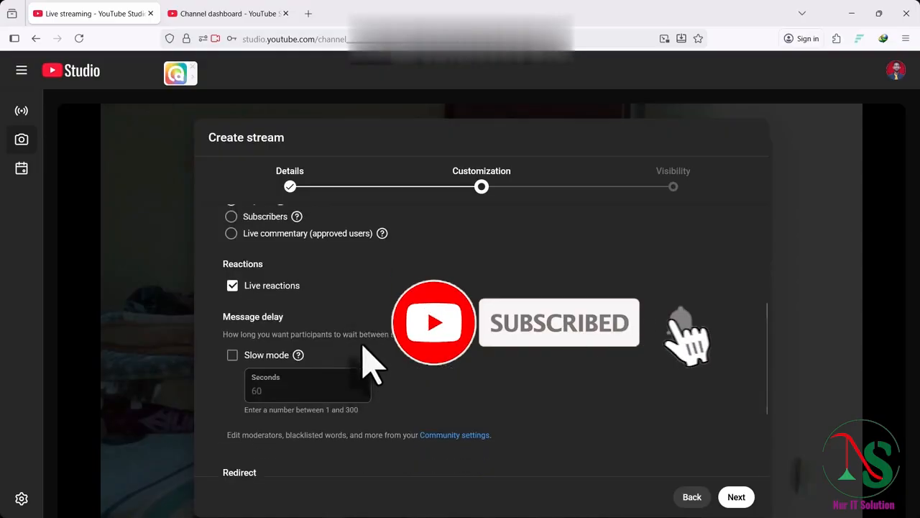
scroll(373, 365, down, 1)
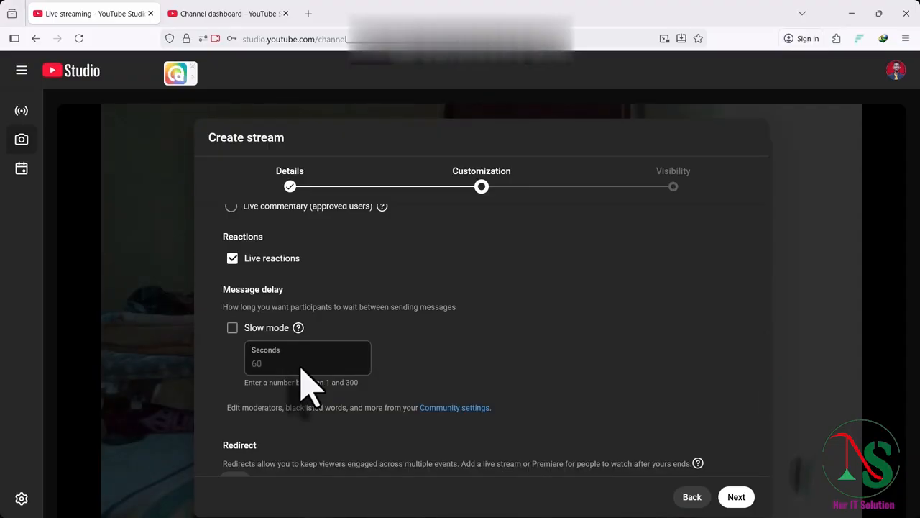
click(233, 328)
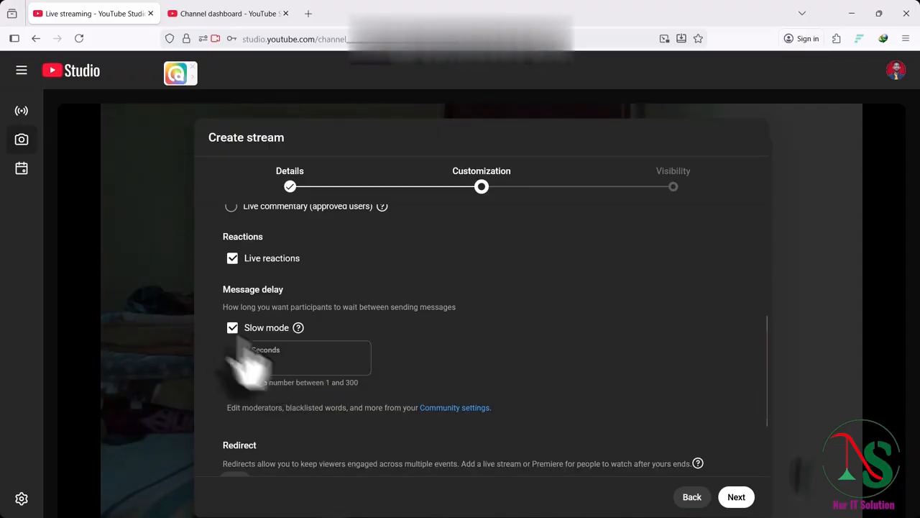
click(232, 328)
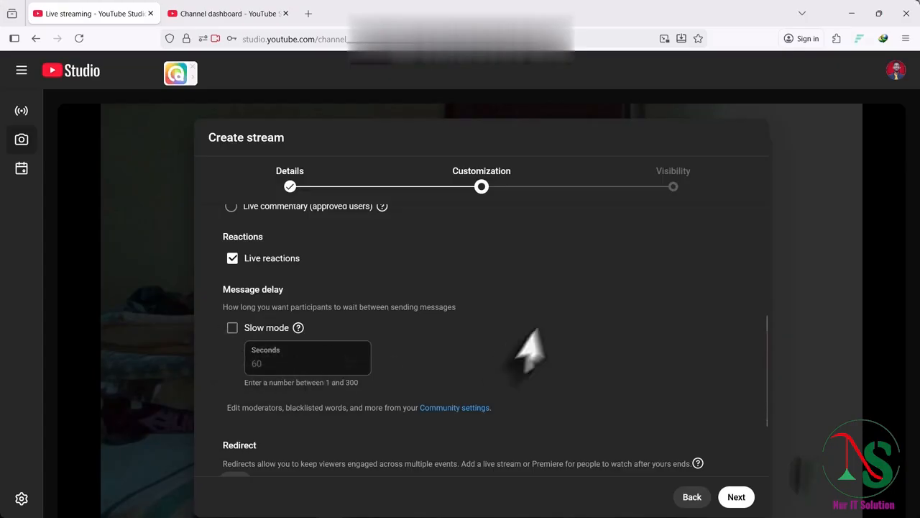
- Continue past the redirect and trailer options, set the stream's visibility to Private and finish creating the stream
scroll(302, 468, down, 3)
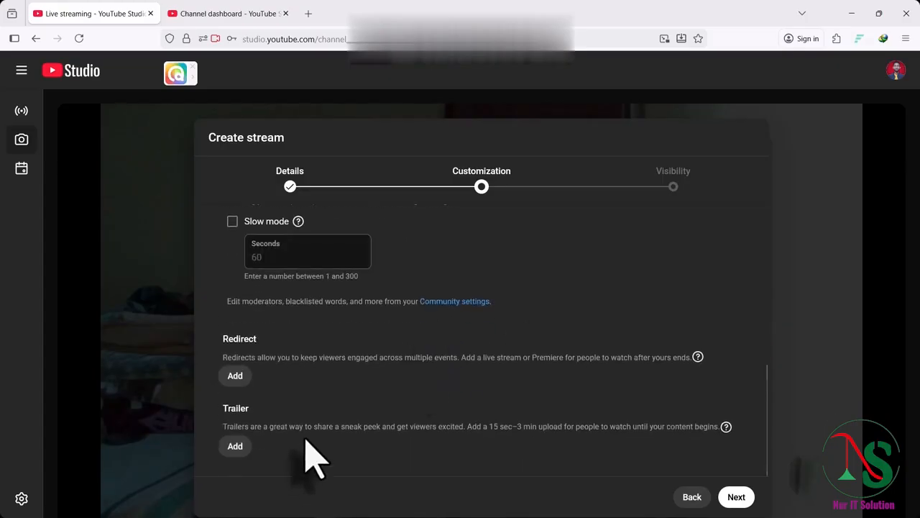
click(737, 497)
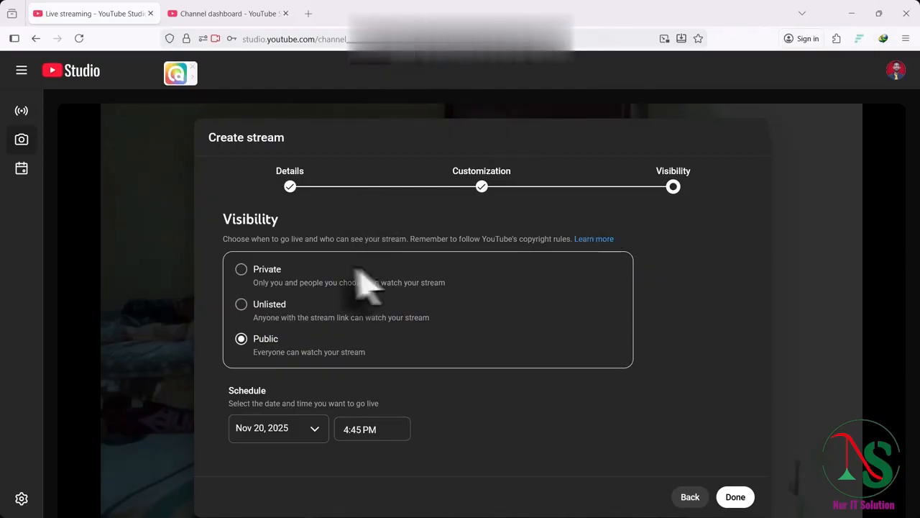
click(241, 269)
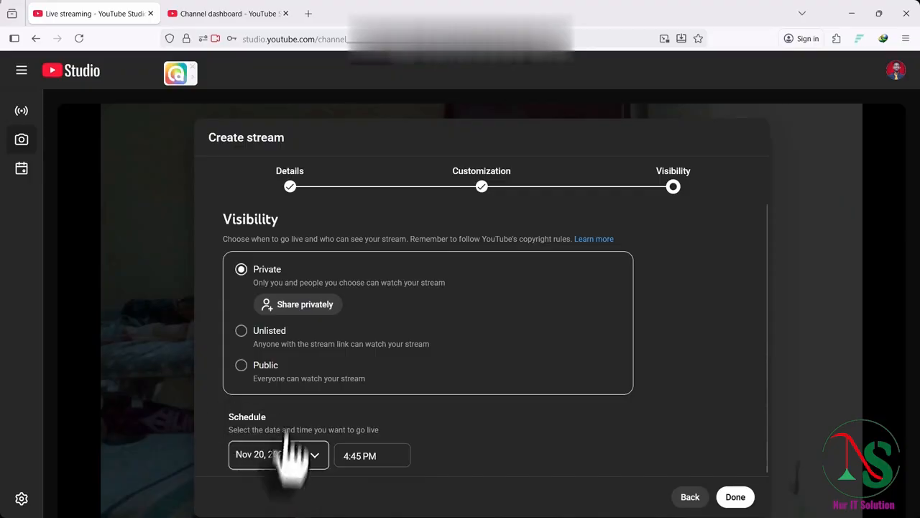
click(734, 496)
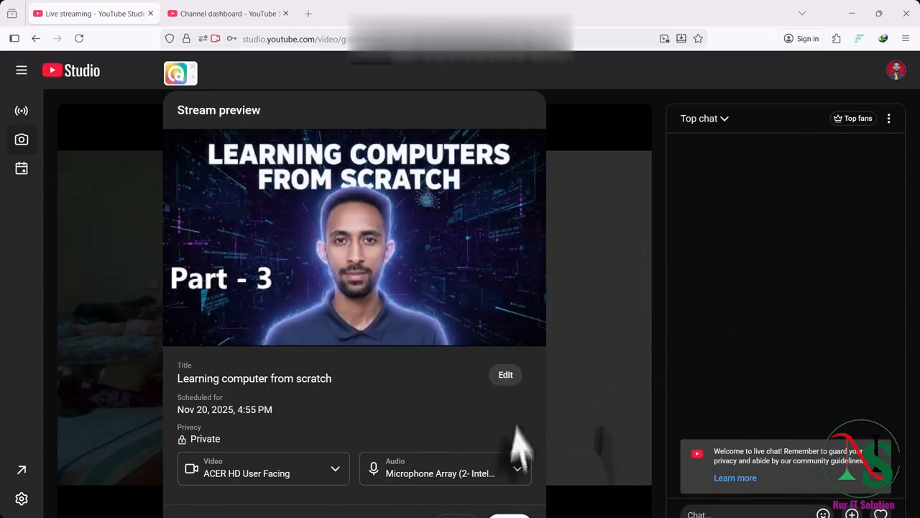
- Review the stream's details, including the license and the comments and ratings options, in its edit settings and leave without saving
click(507, 381)
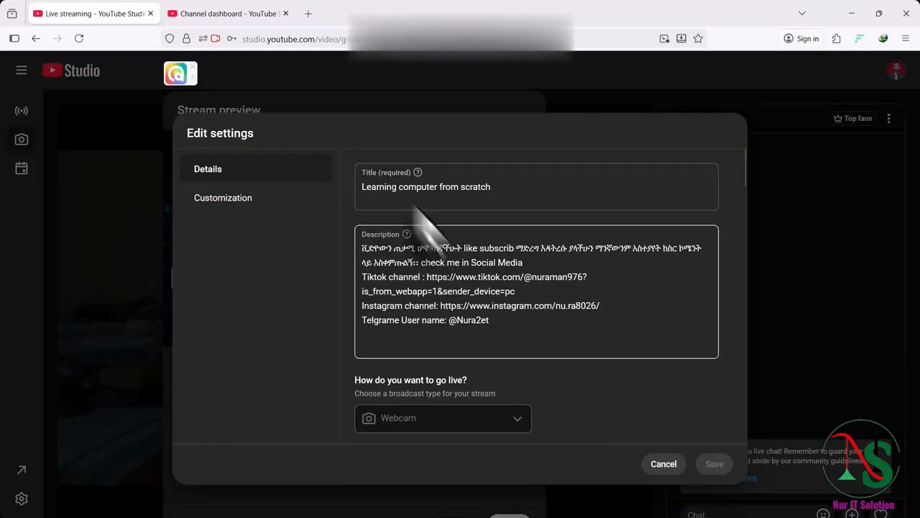
scroll(483, 314, down, 5)
scroll(482, 328, down, 15)
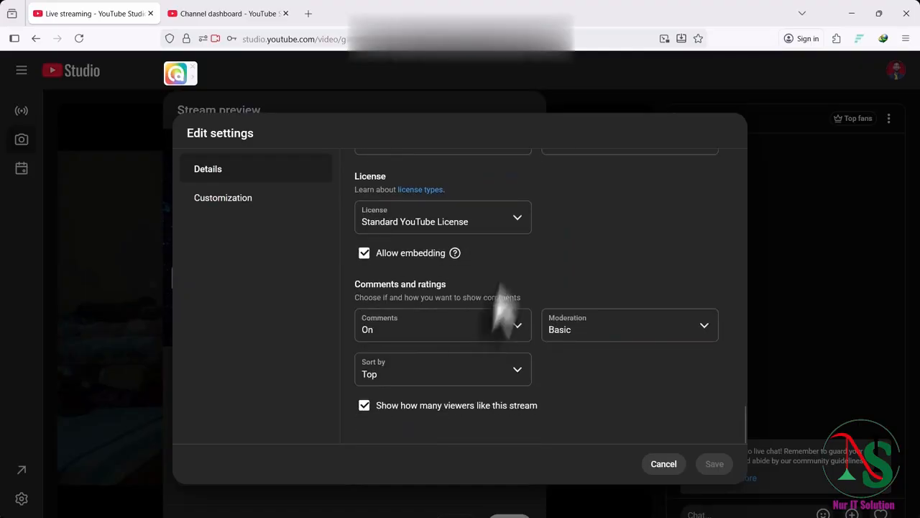
scroll(446, 331, up, 3)
scroll(445, 331, down, 3)
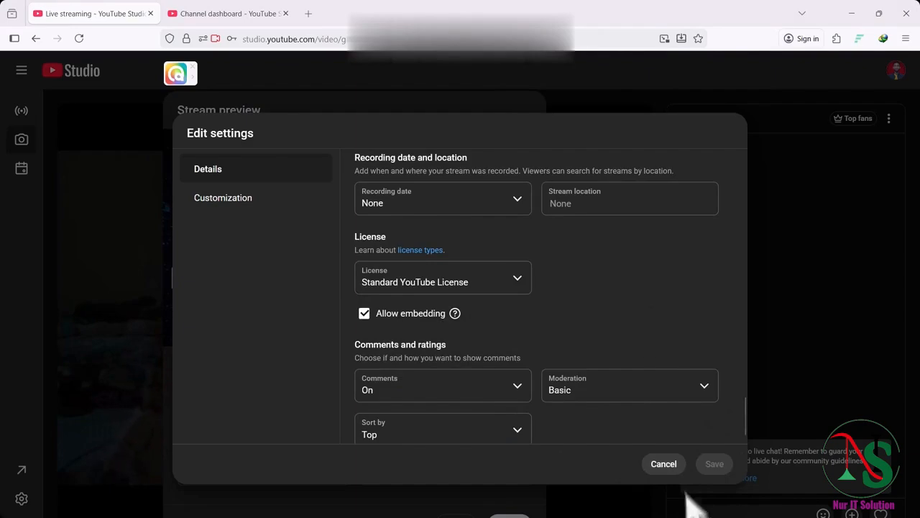
click(664, 464)
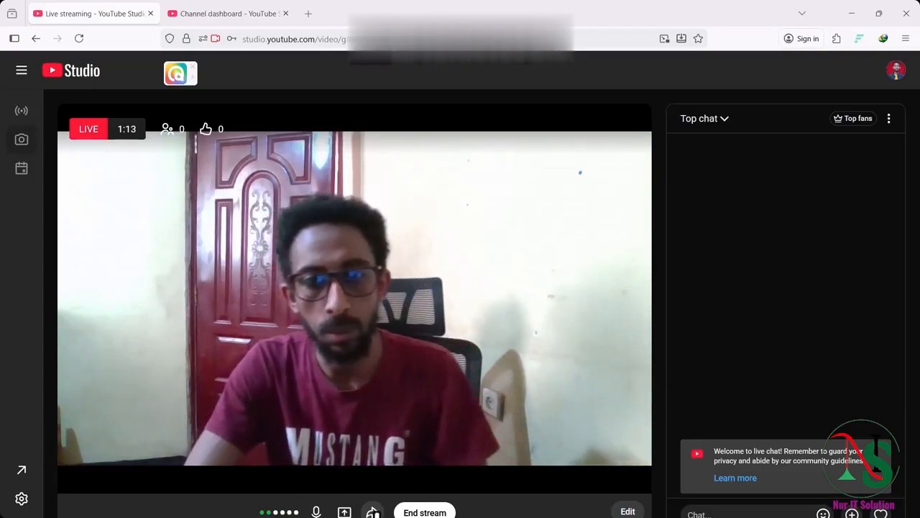
- Copy the live stream's video link from the sharing options and close them
click(372, 512)
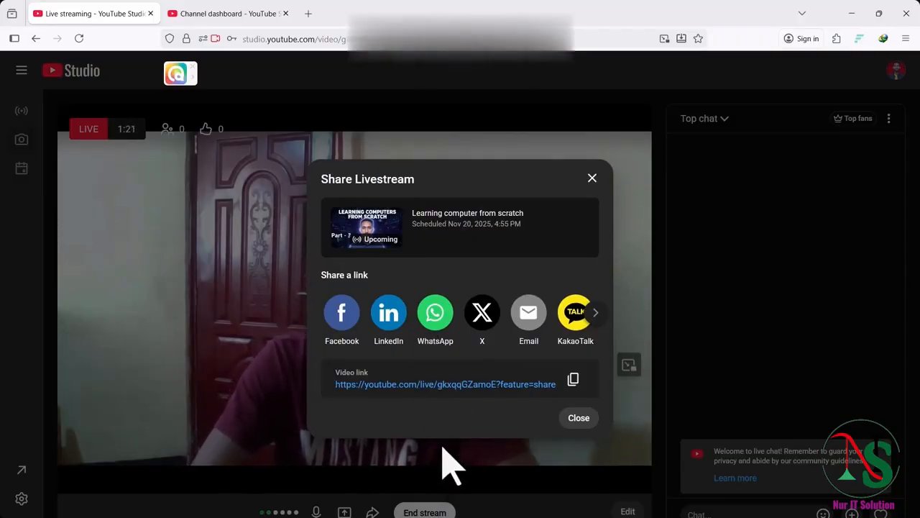
click(574, 379)
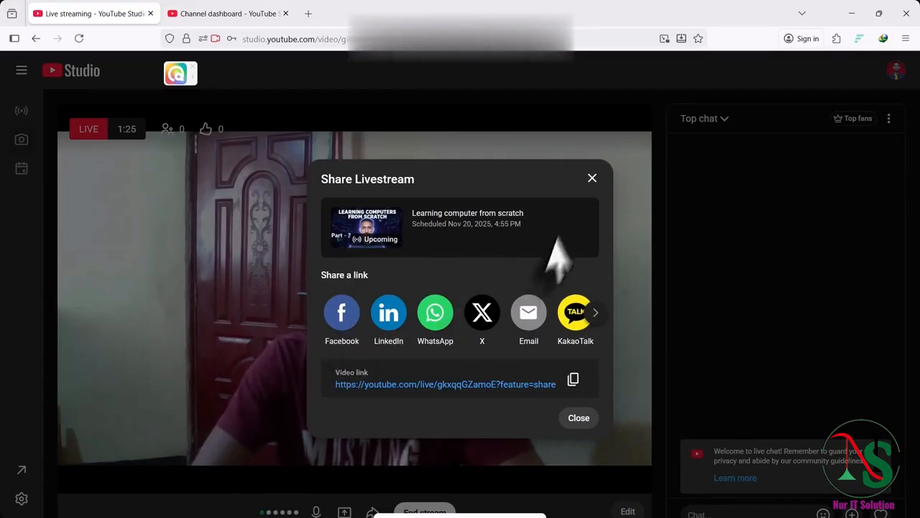
click(592, 177)
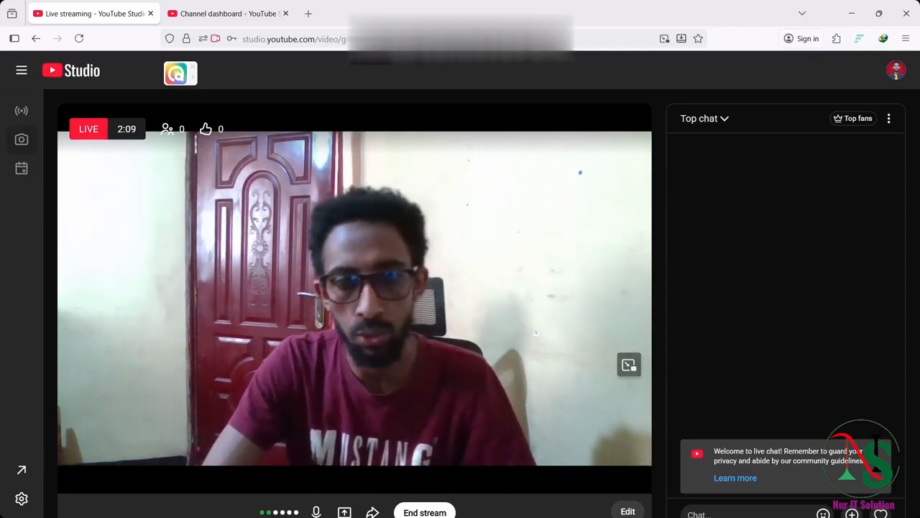
- End the live stream and open the finished video's customization settings in Studio
click(425, 512)
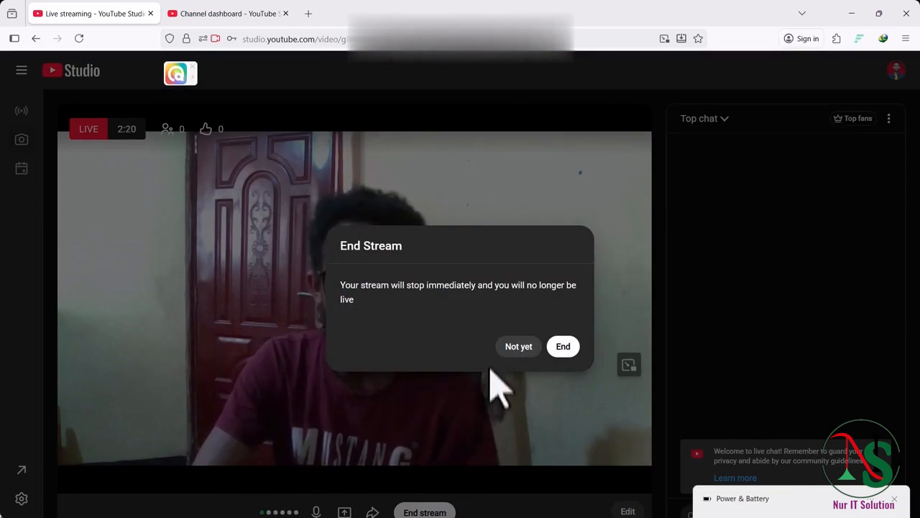
click(562, 348)
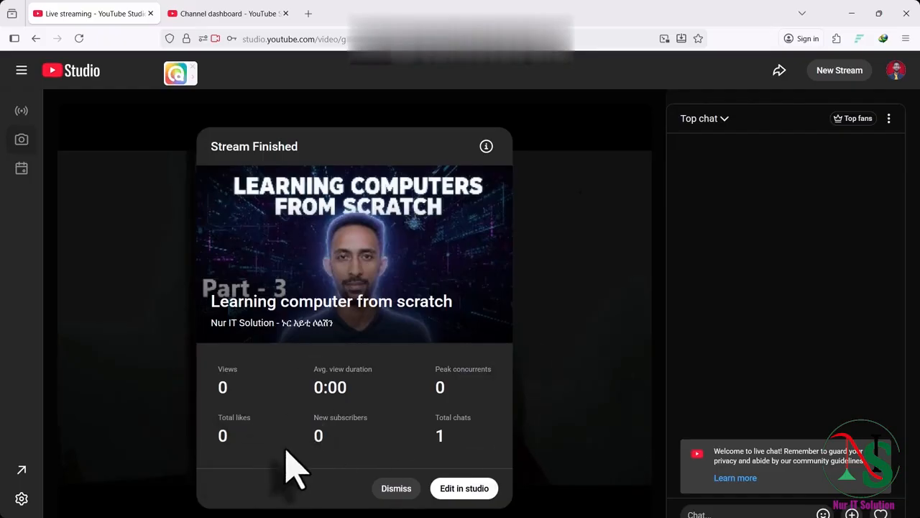
click(463, 489)
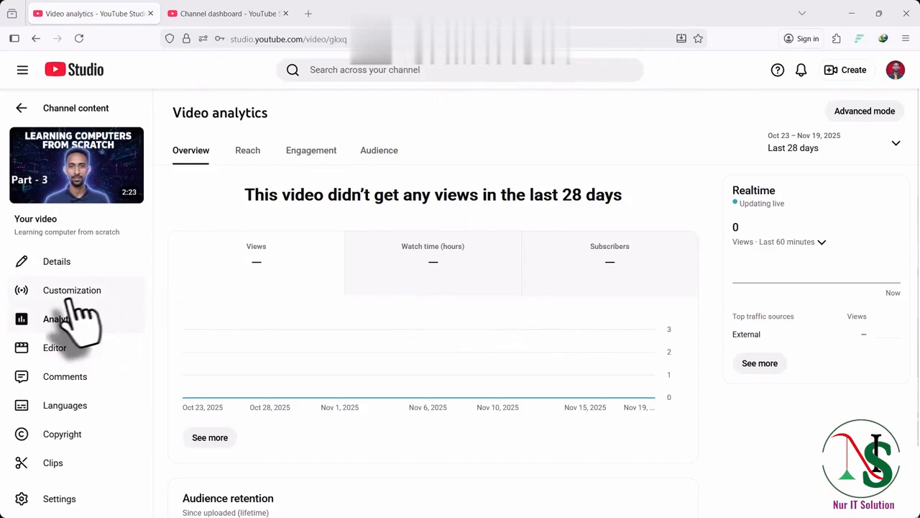
click(69, 292)
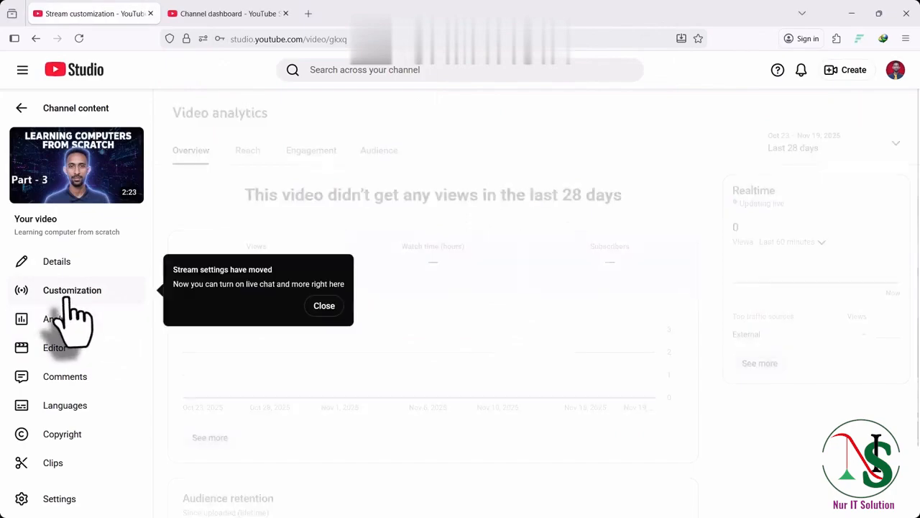